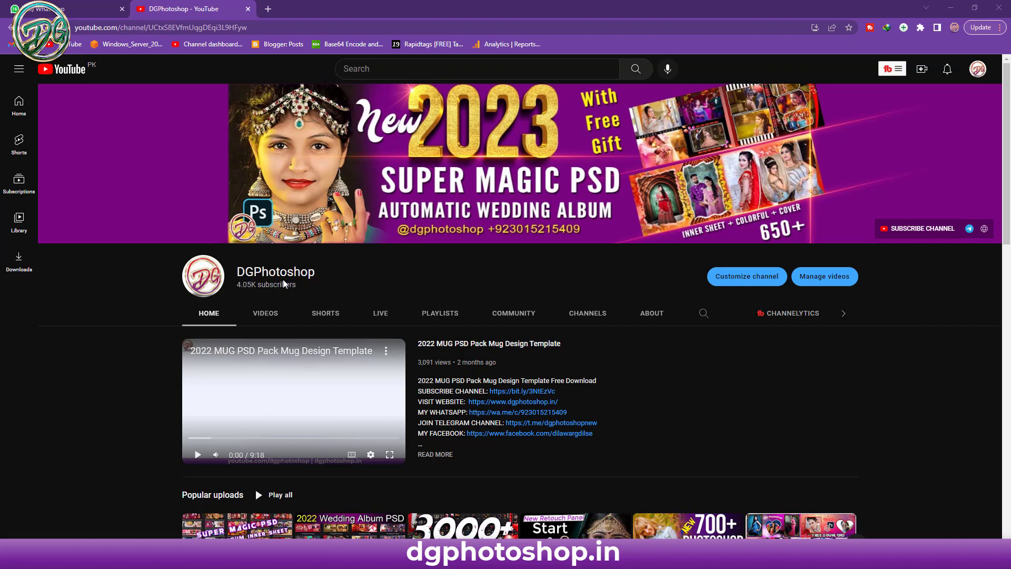
Step: Scroll the demo JPG thumbnail grid further down past the earlier album spreads
scroll(295, 287, down, 5)
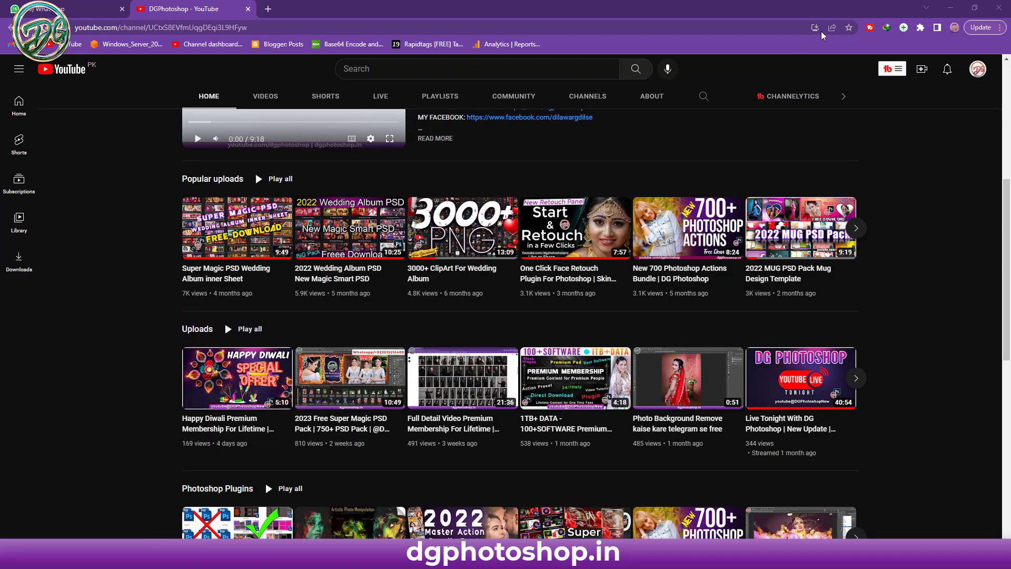
scroll(691, 299, up, 5)
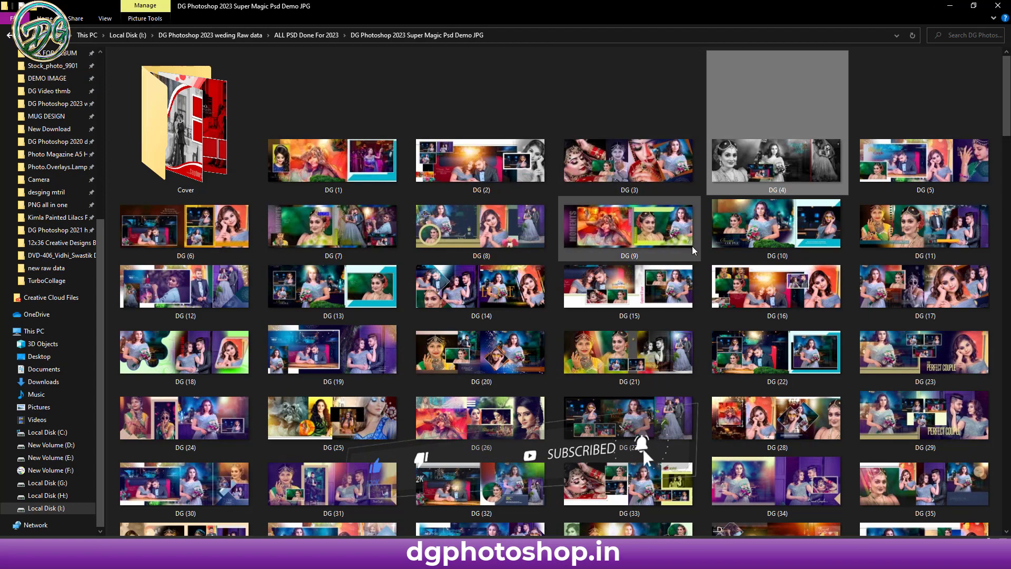
scroll(692, 245, down, 5)
mouse_move(1008, 122)
mouse_down()
mouse_move(1008, 90)
mouse_move(1009, 136)
mouse_up()
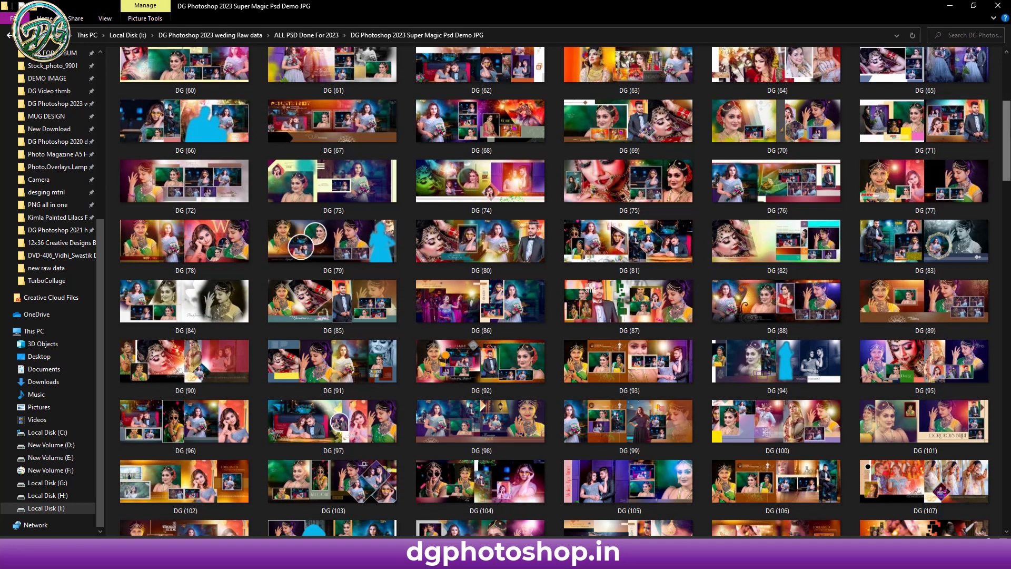
drag(1008, 128, 1008, 243)
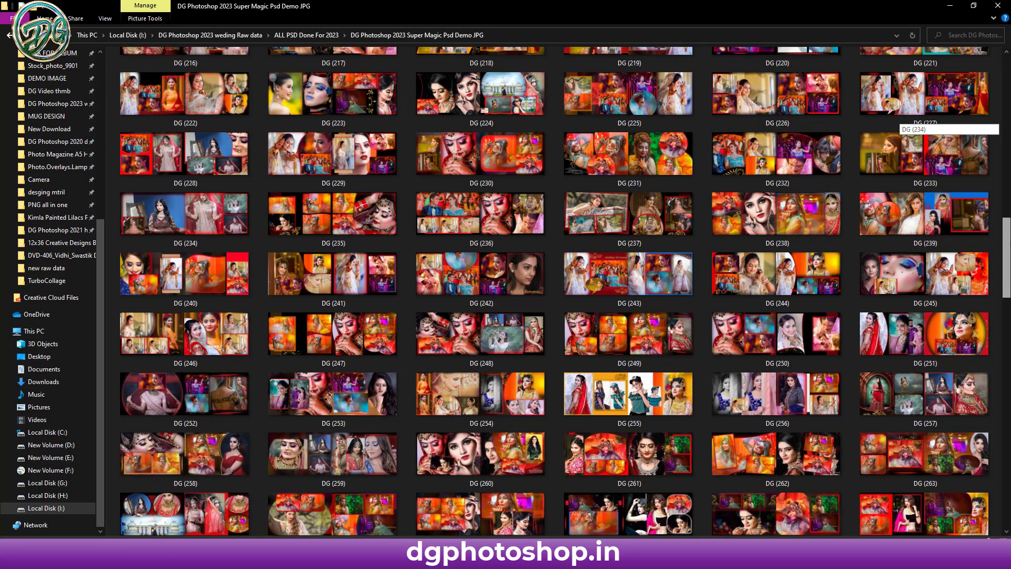
drag(1008, 243, 1001, 250)
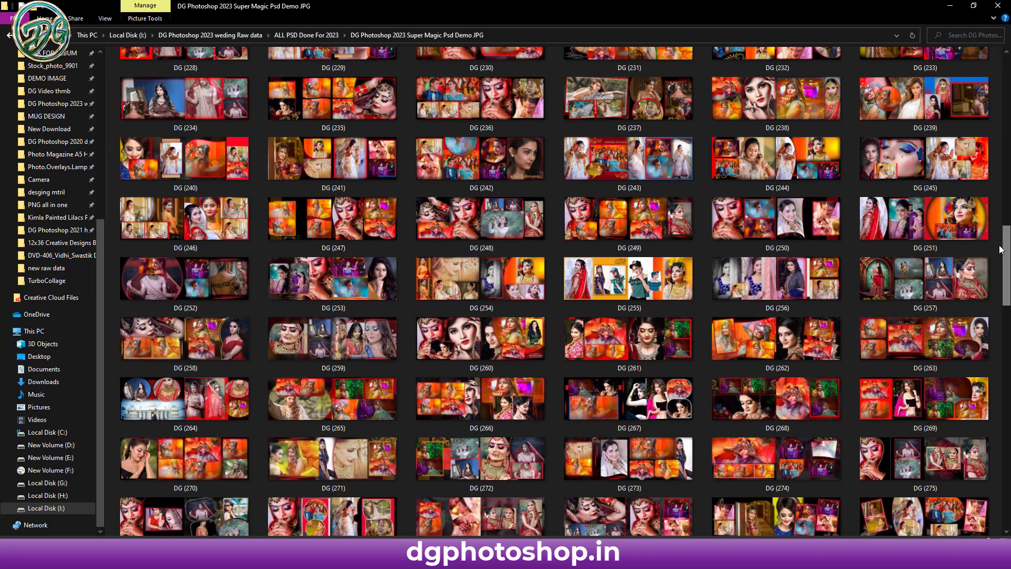
Step: Preview DG (242) full size, page through five more spreads, then close the viewer
double_click(496, 157)
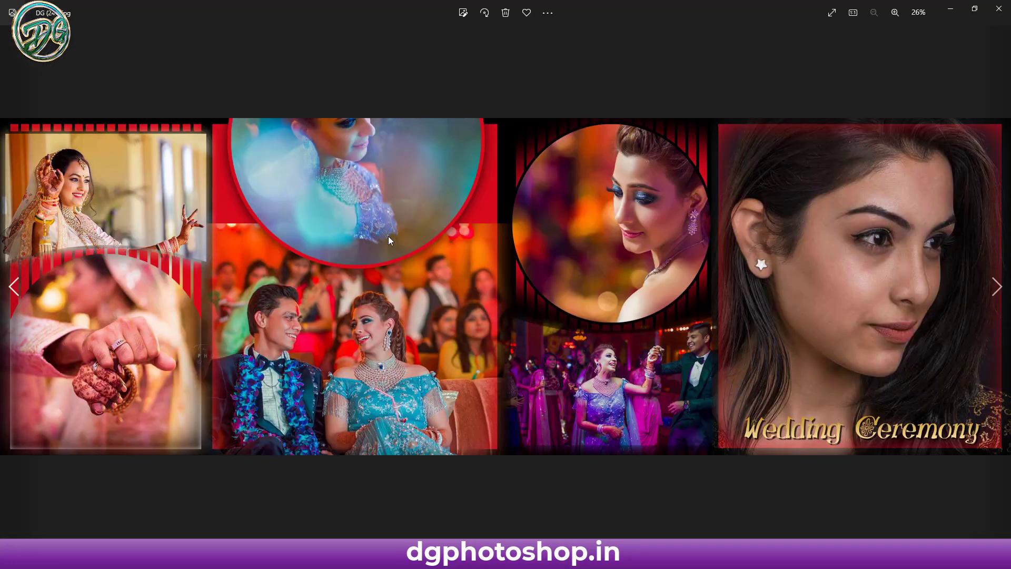
click(993, 290)
click(995, 289)
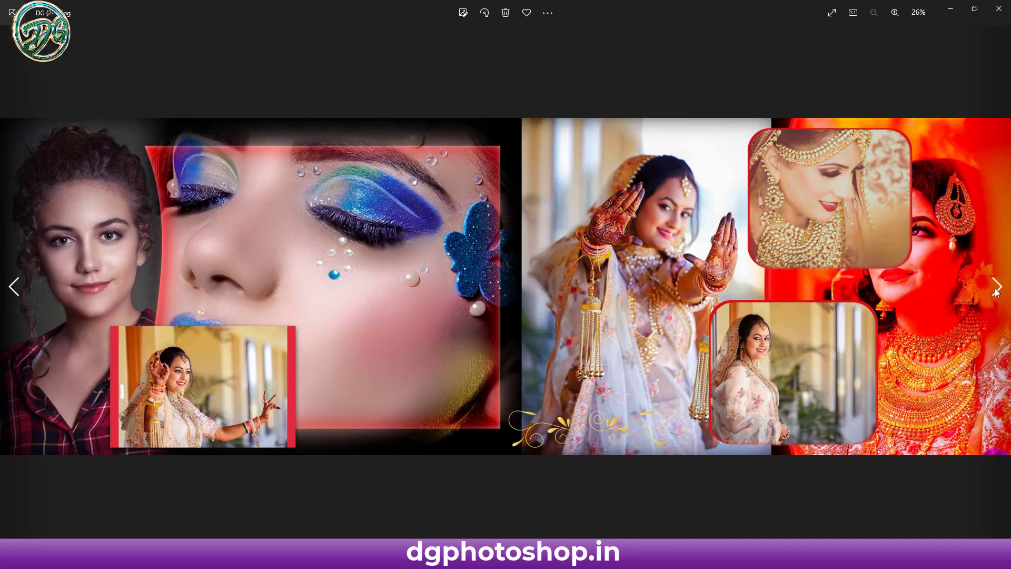
click(996, 290)
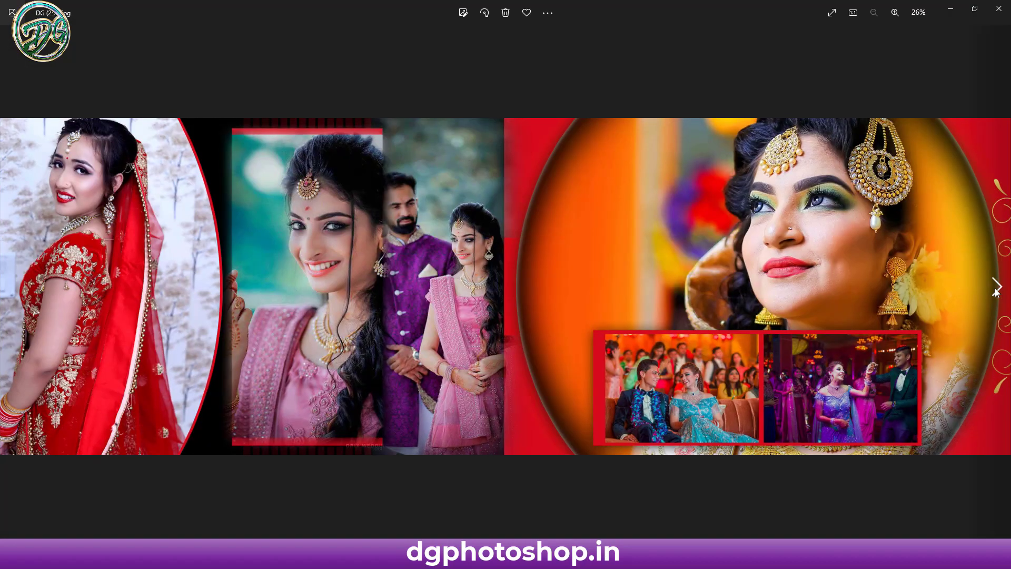
click(997, 289)
click(996, 290)
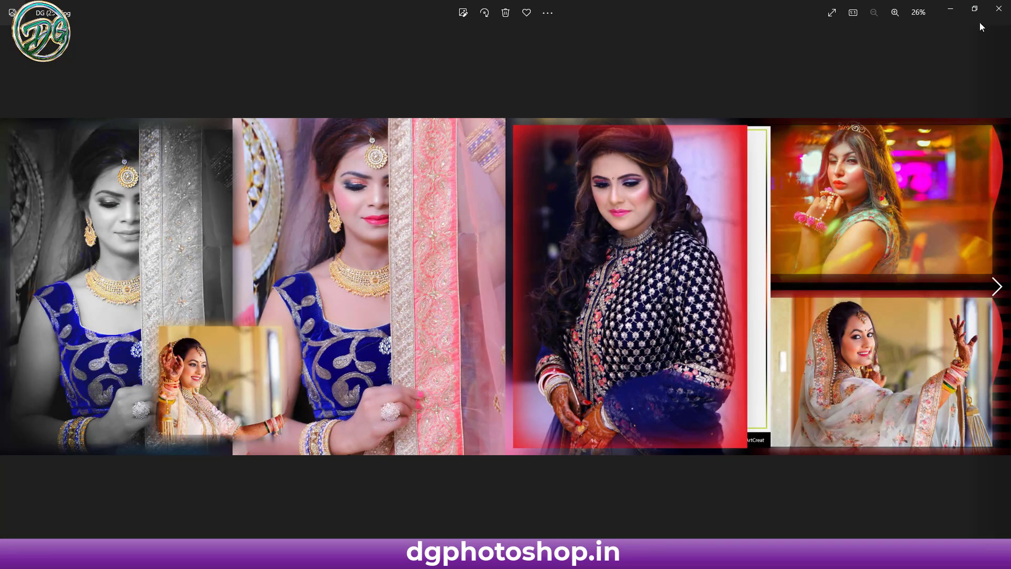
click(996, 16)
Step: Scroll down to around DG (509) and open DG (482) full size in Photos
scroll(874, 294, down, 1)
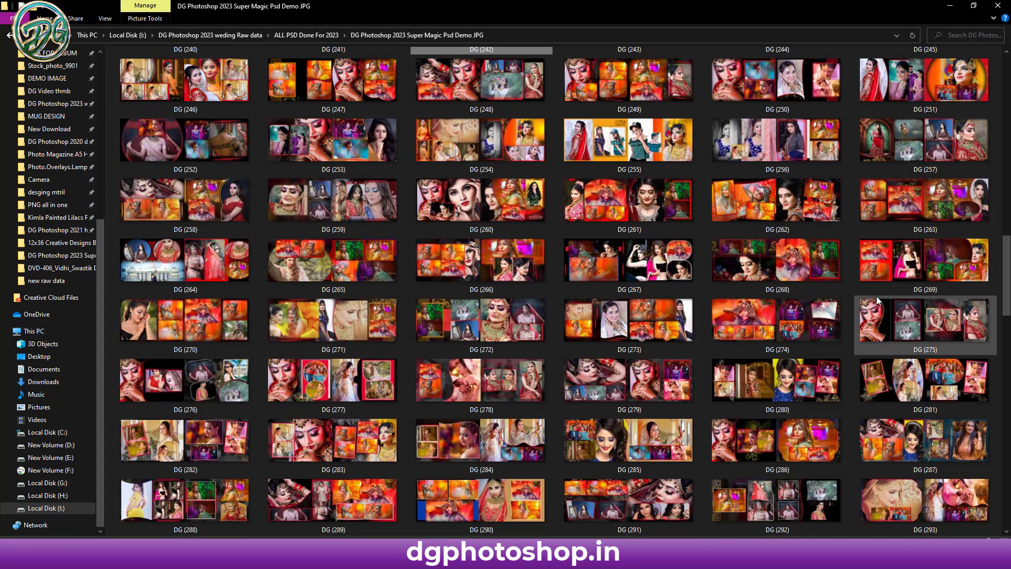
scroll(877, 298, down, 3)
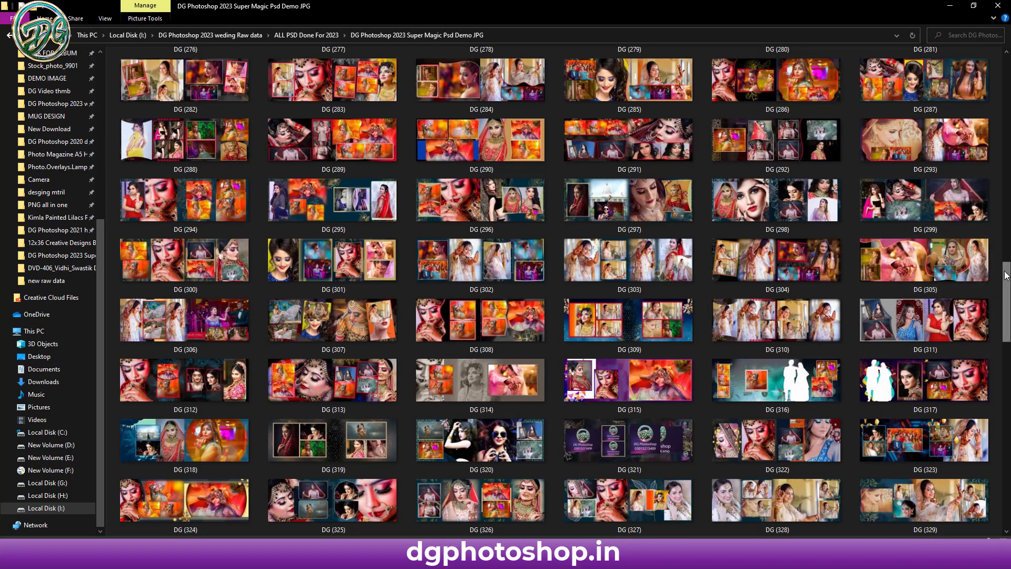
drag(1006, 276, 1007, 297)
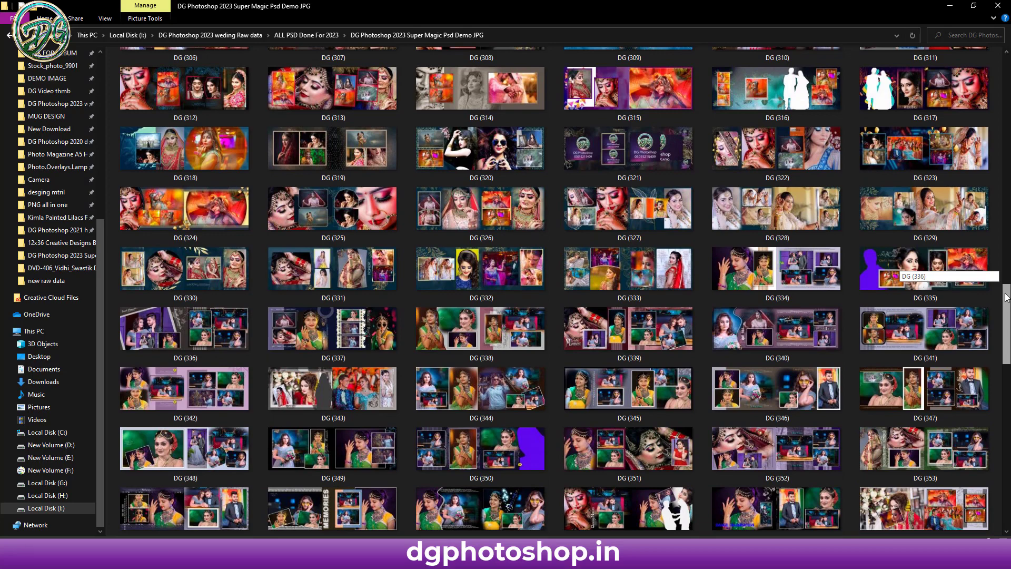
drag(1007, 298, 1005, 338)
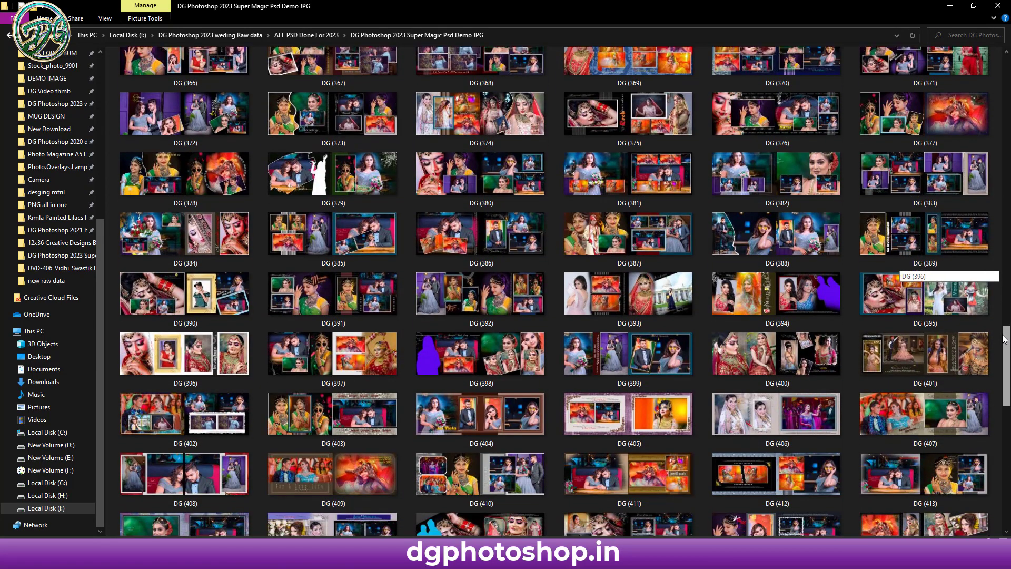
drag(1005, 339, 1005, 408)
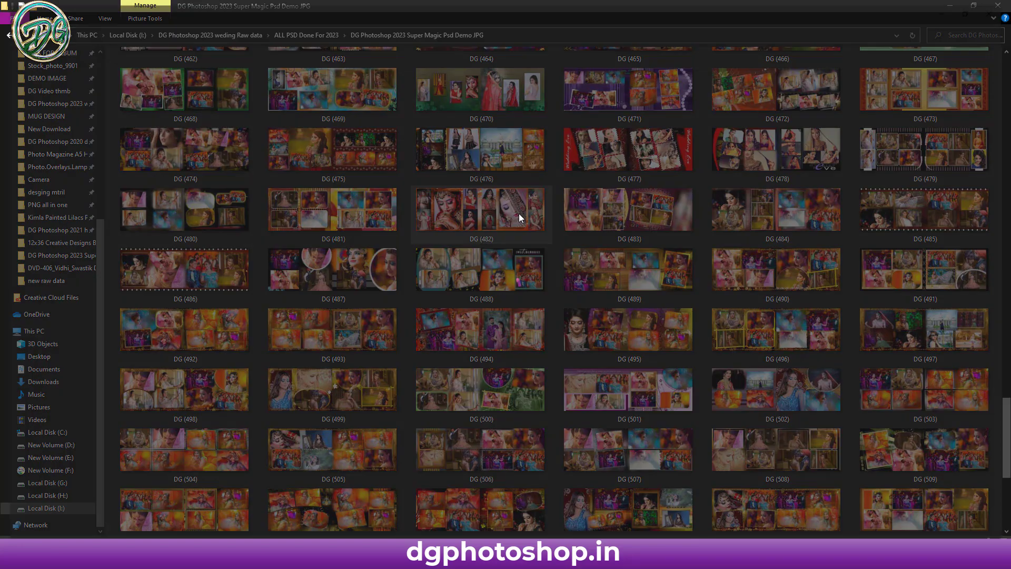
double_click(519, 213)
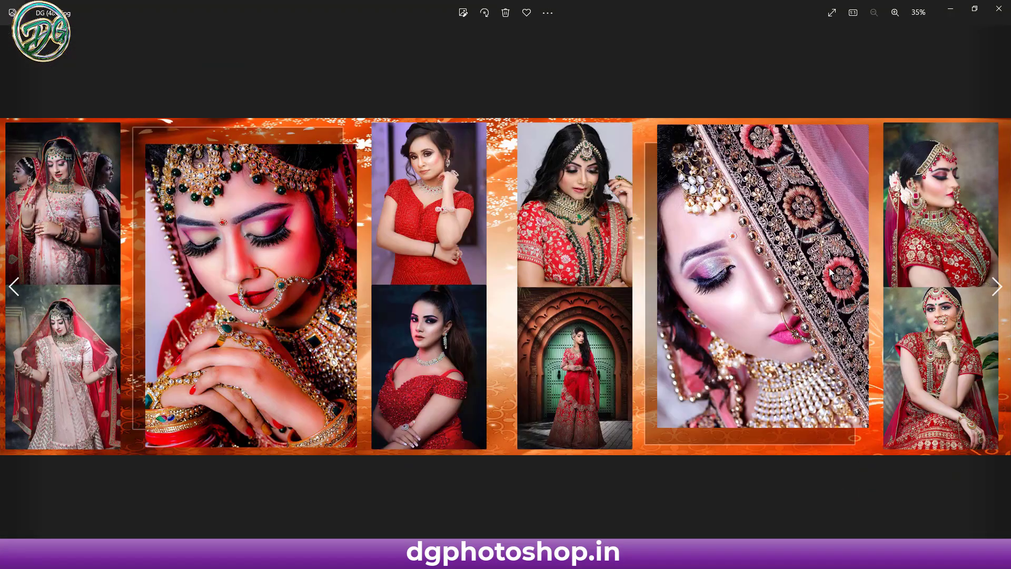
Step: Page through nine spreads, including Special Moments and the bridal collages, then close Photos
click(987, 286)
click(987, 286)
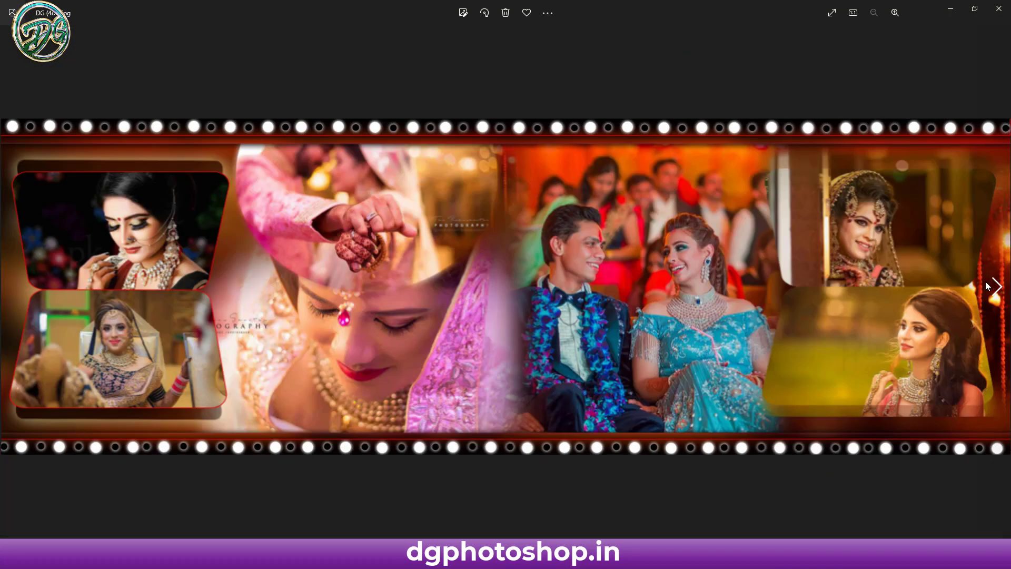
click(987, 286)
click(987, 286)
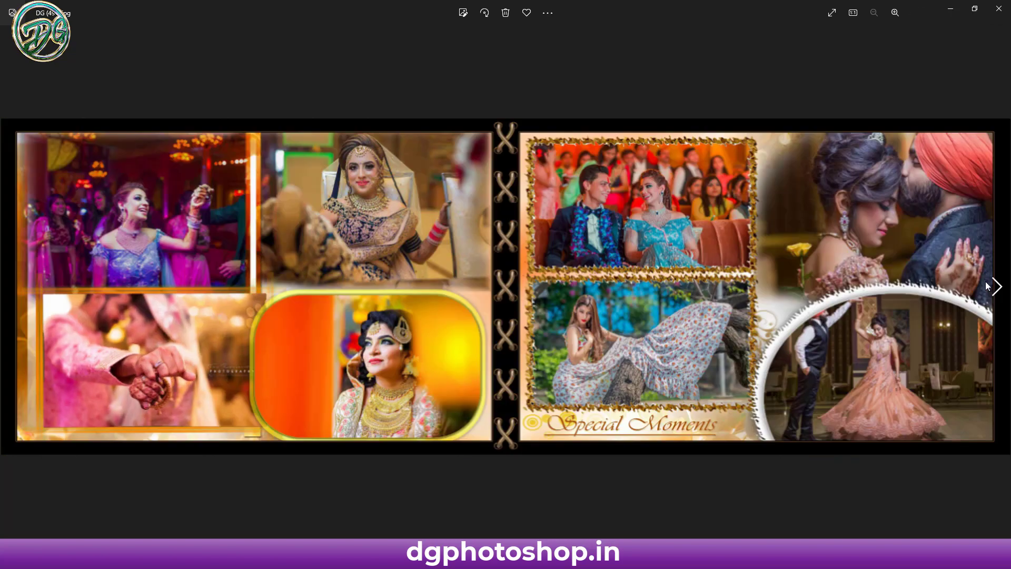
click(987, 286)
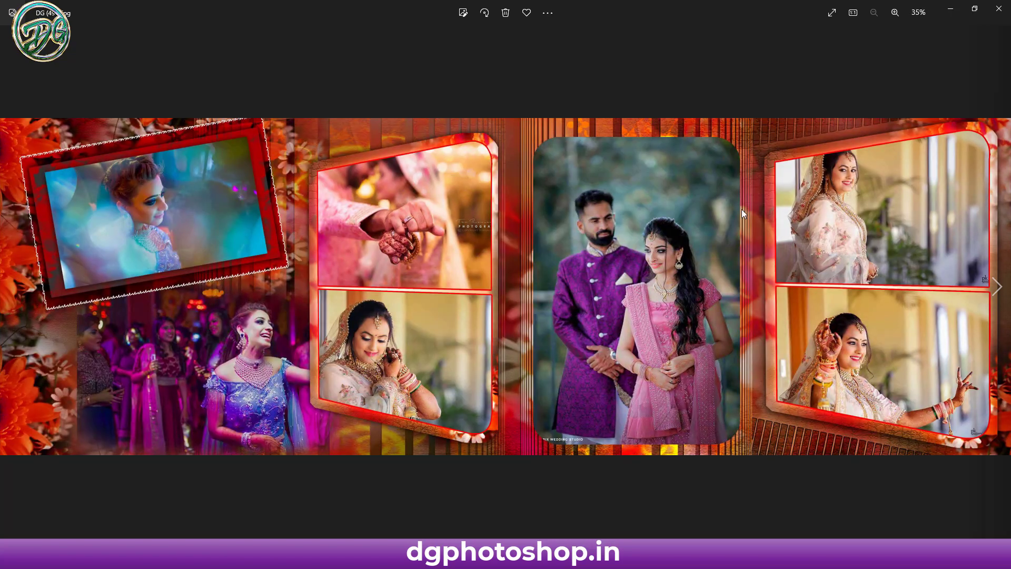
click(995, 286)
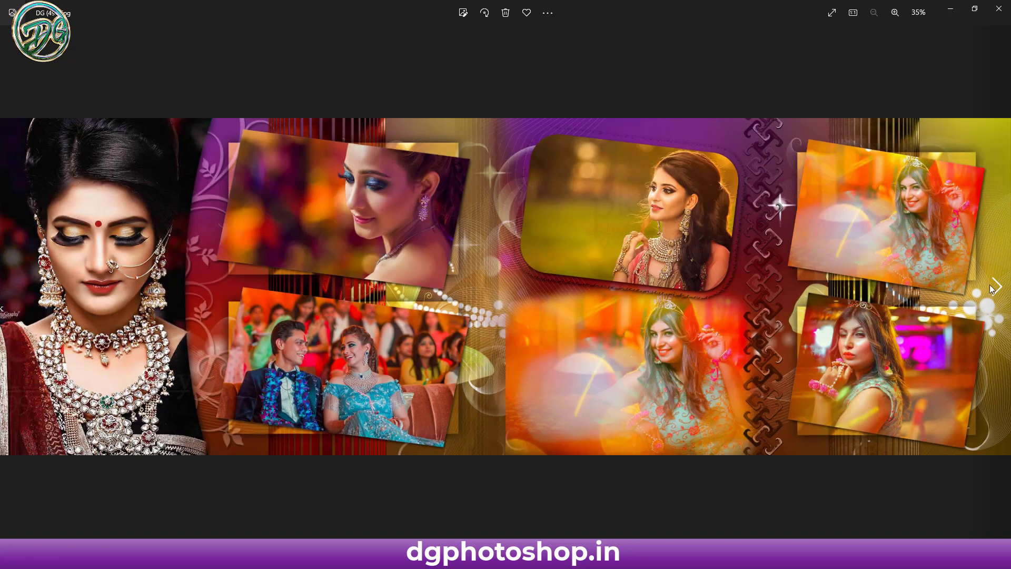
click(993, 287)
click(992, 288)
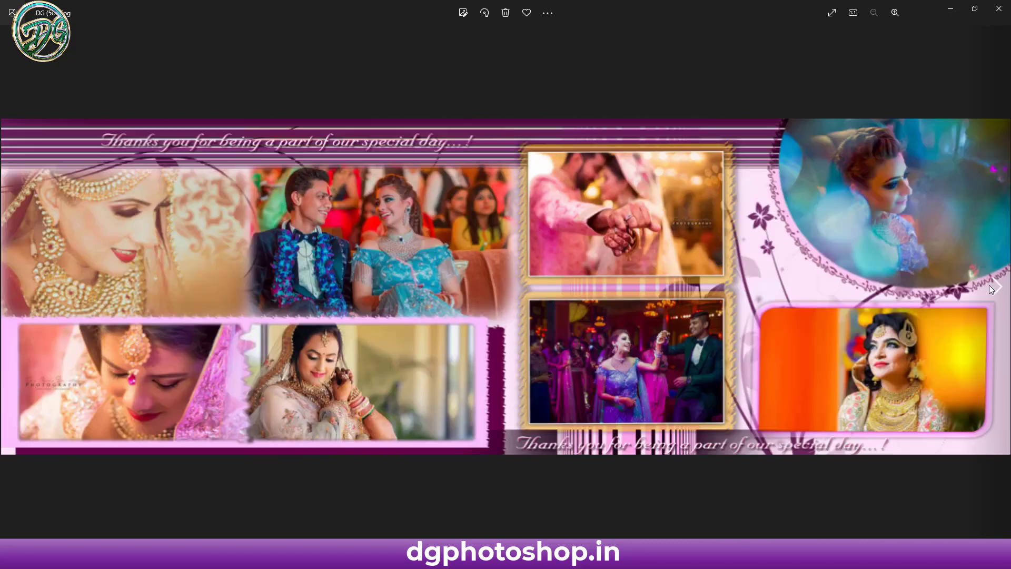
click(993, 288)
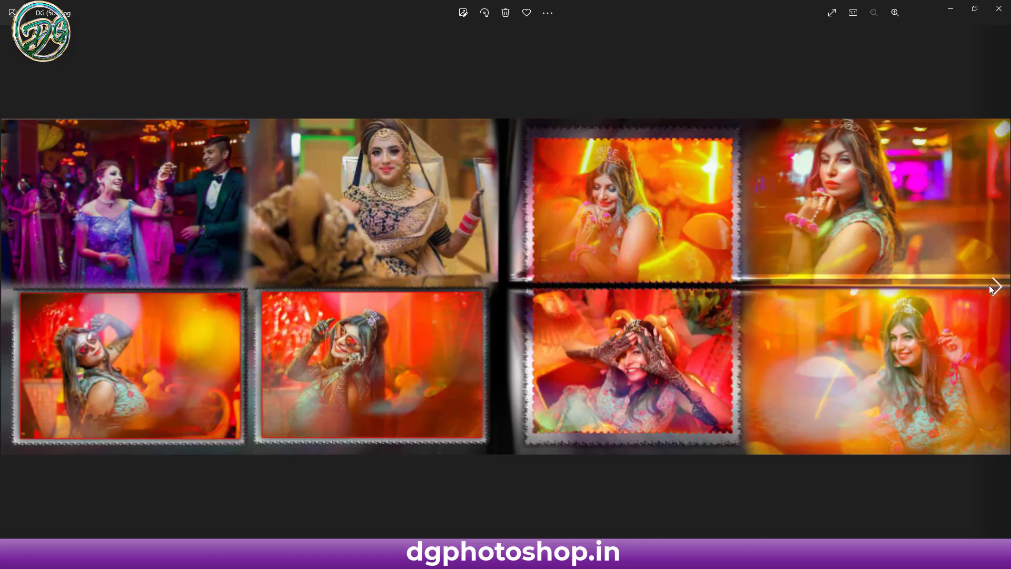
click(999, 9)
Step: Scroll down, preview DG (633) and the previous spread, then minimize the photo viewer
scroll(761, 286, down, 5)
scroll(761, 287, down, 3)
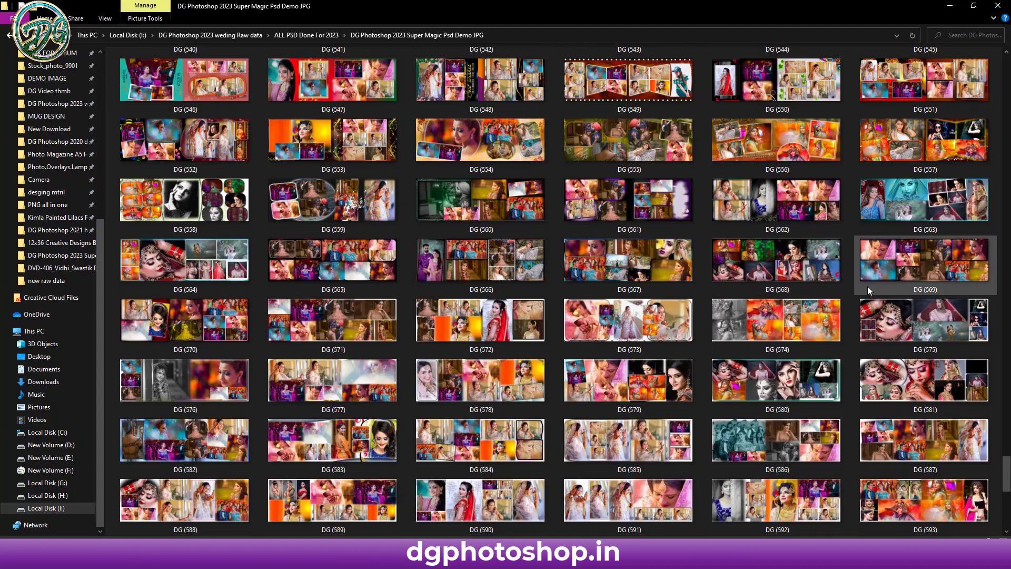
scroll(868, 289, down, 3)
scroll(868, 289, down, 3)
scroll(868, 292, down, 2)
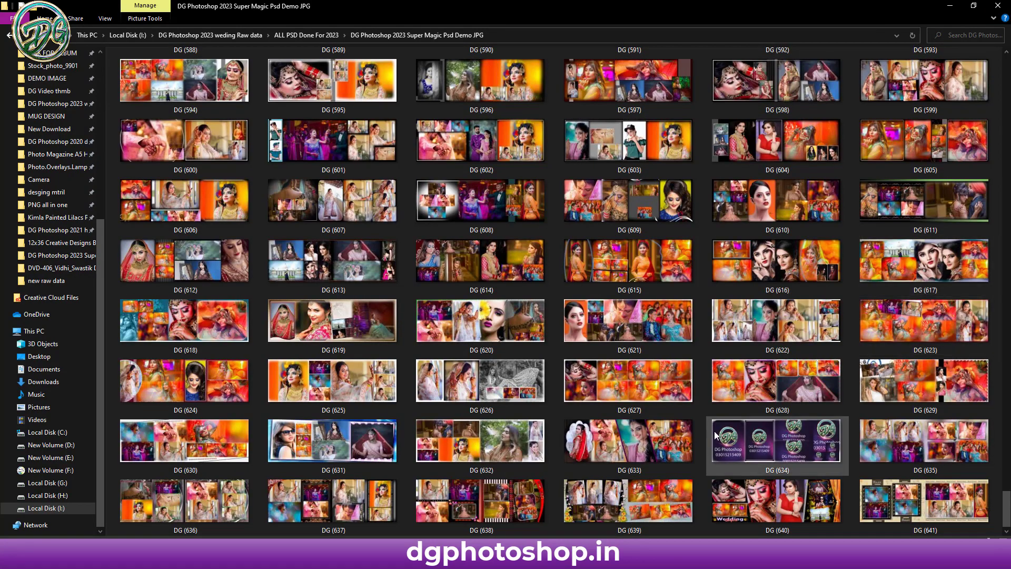
double_click(648, 444)
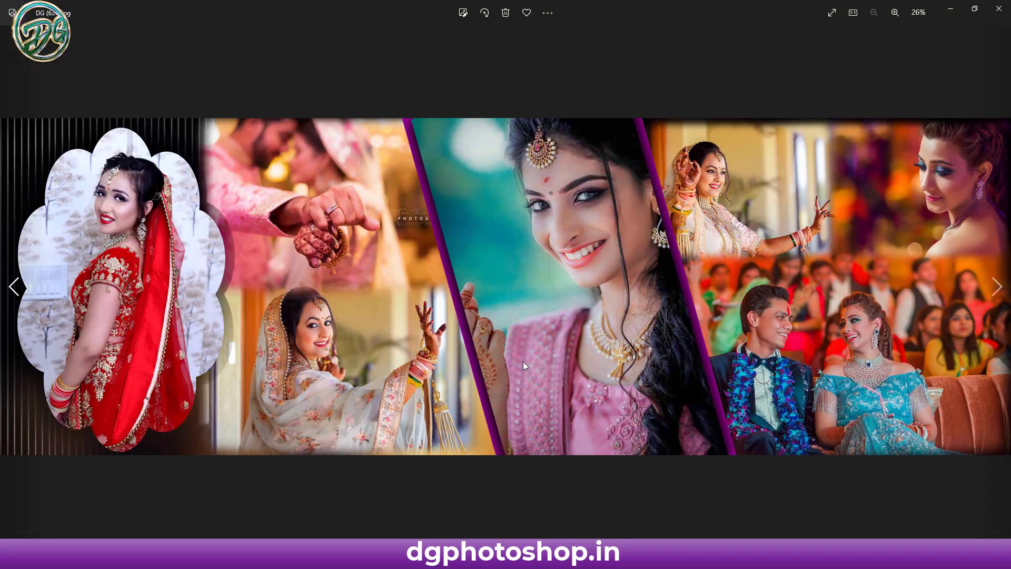
click(13, 289)
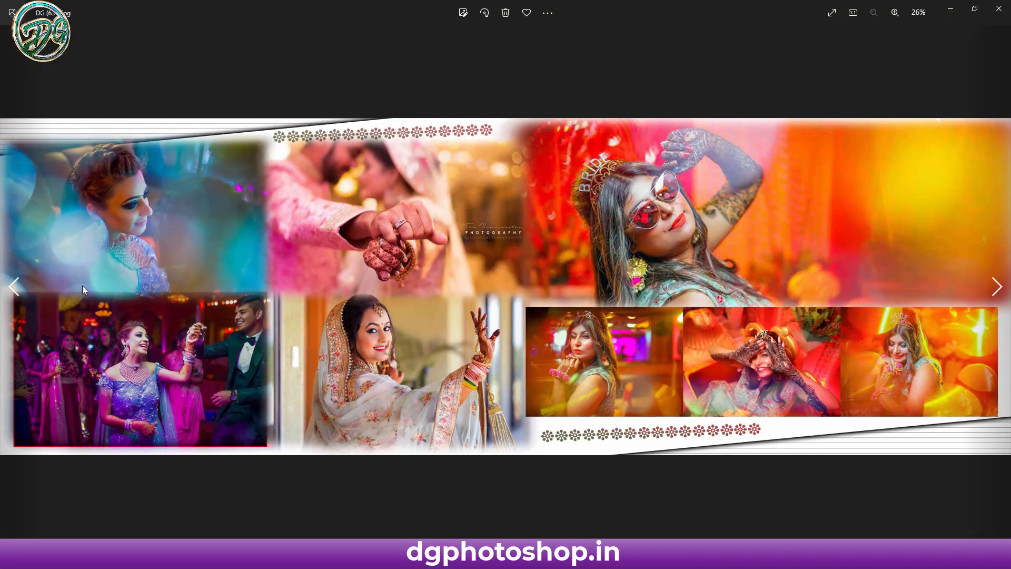
click(951, 15)
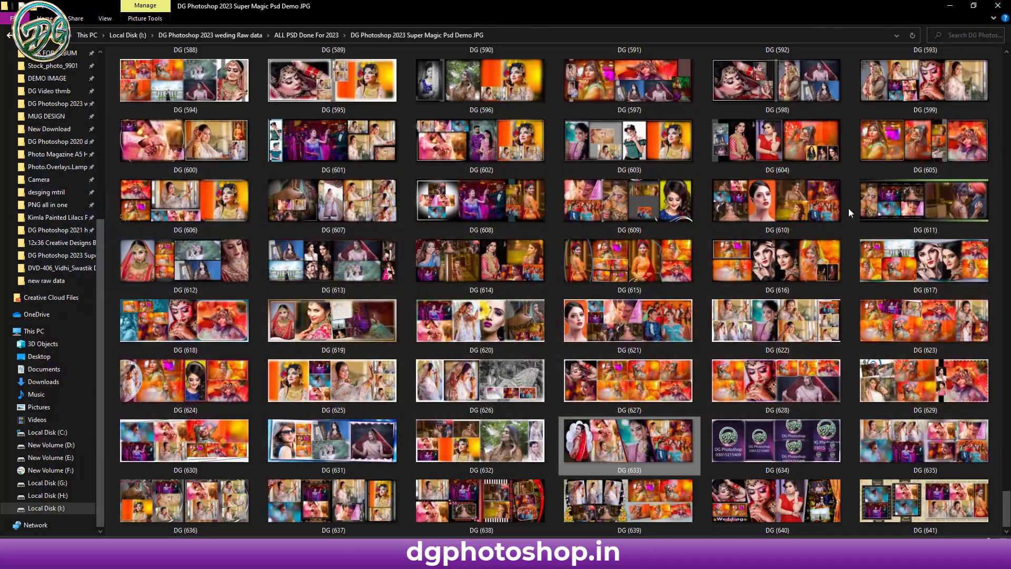
Step: Scroll the folder back up to Cover and DG (1), then minimize File Explorer
scroll(843, 216, up, 10)
scroll(843, 216, up, 10)
scroll(842, 217, up, 10)
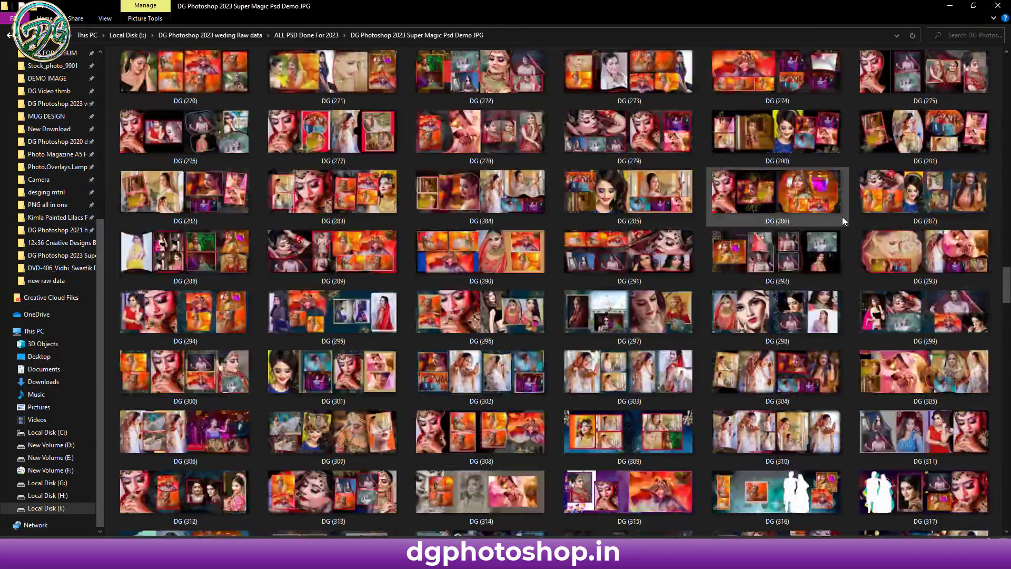
scroll(842, 217, up, 10)
scroll(842, 217, up, 8)
scroll(843, 216, up, 8)
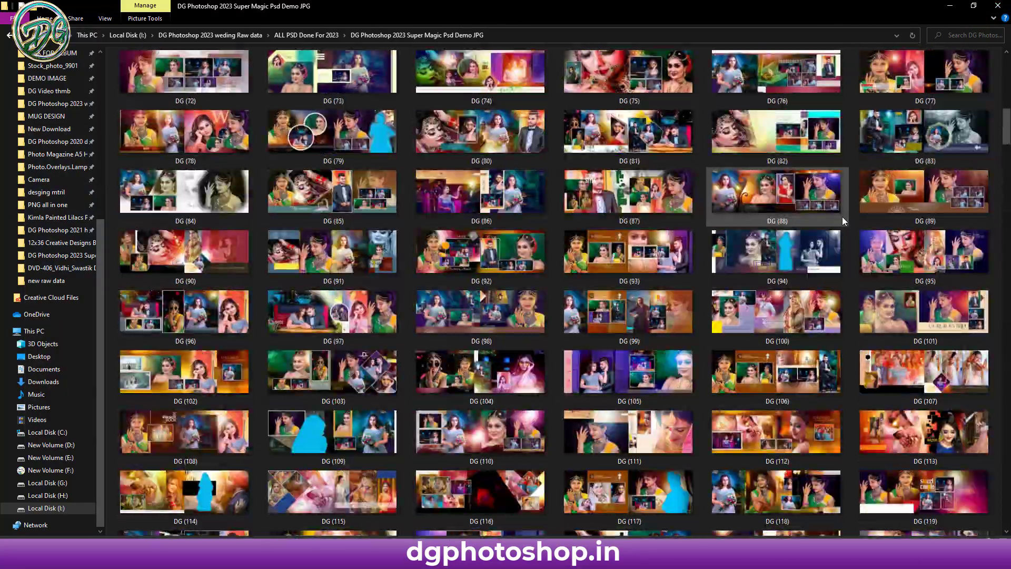
scroll(842, 216, up, 6)
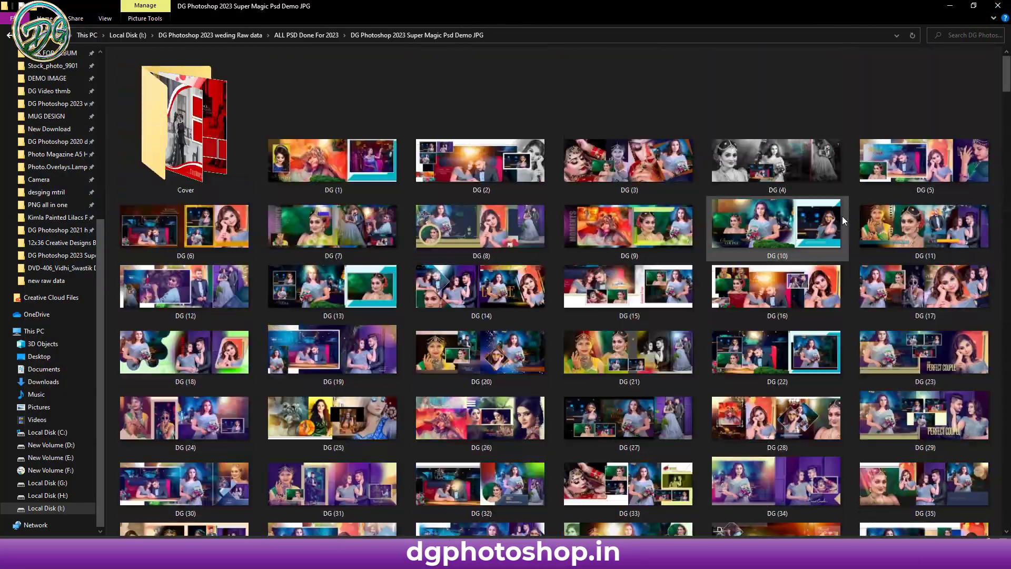
click(950, 5)
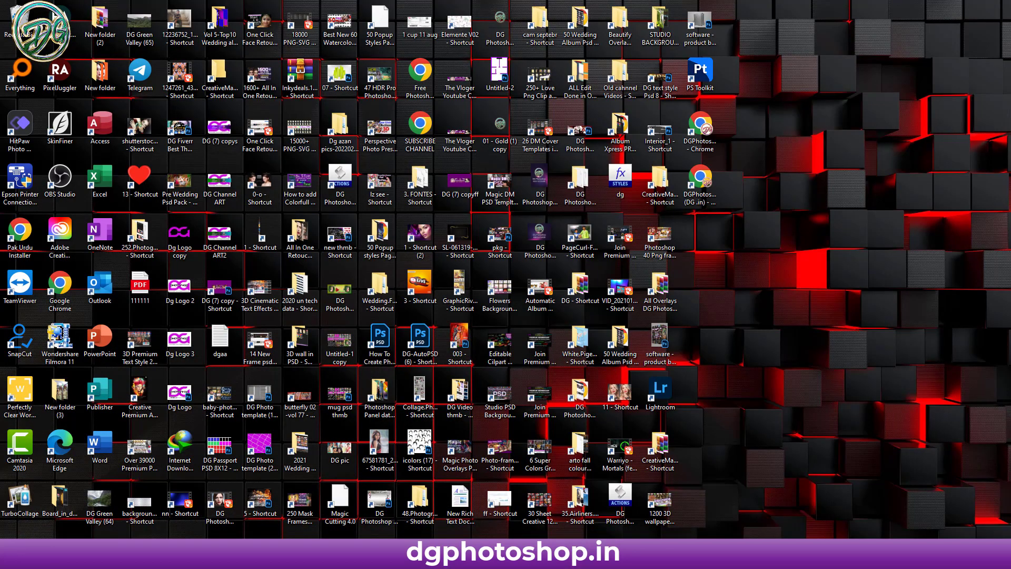
Step: Scroll the DGPhotoshop YouTube channel home page in Chrome
scroll(495, 458, down, 4)
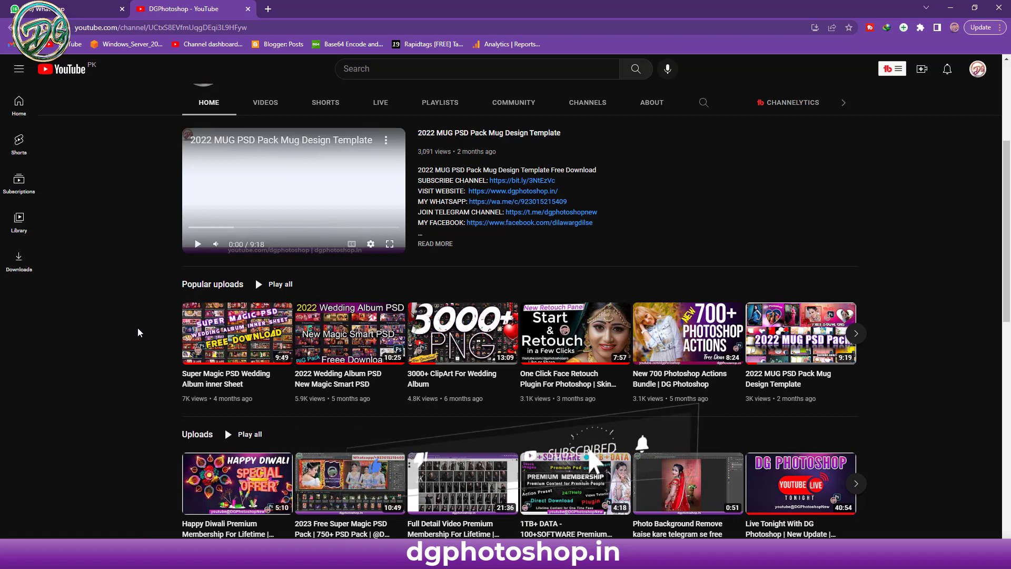
Step: Open the 'Super Magic PSD Wedding Album inner Sheet' video from Popular uploads
scroll(139, 335, up, 2)
scroll(137, 336, up, 1)
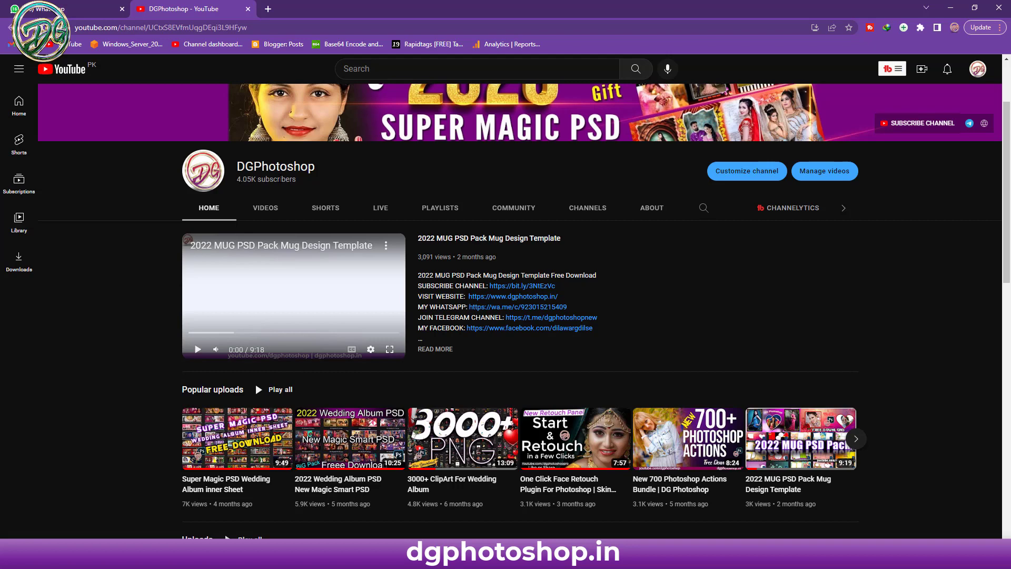
scroll(524, 312, down, 4)
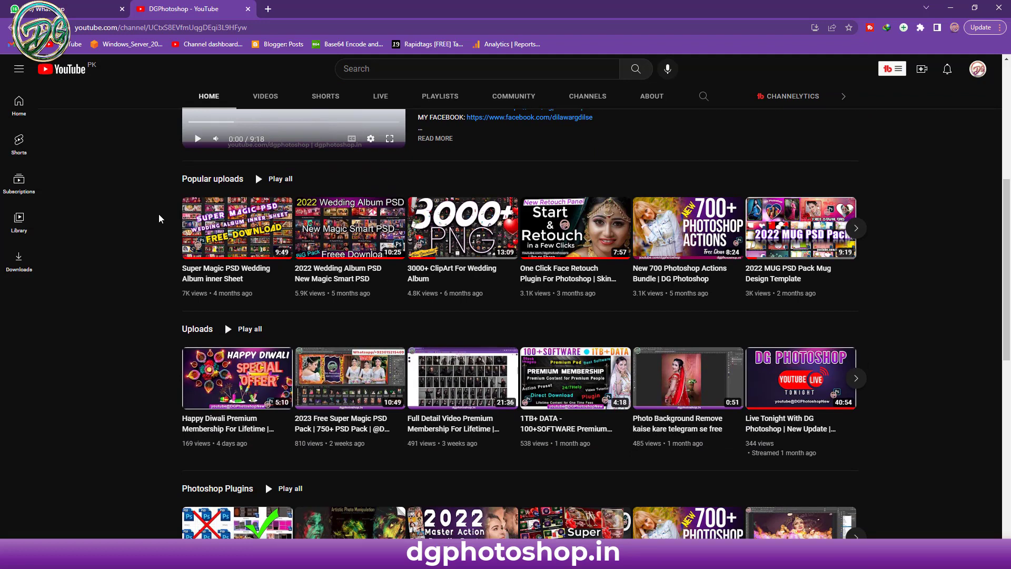
scroll(158, 253, up, 1)
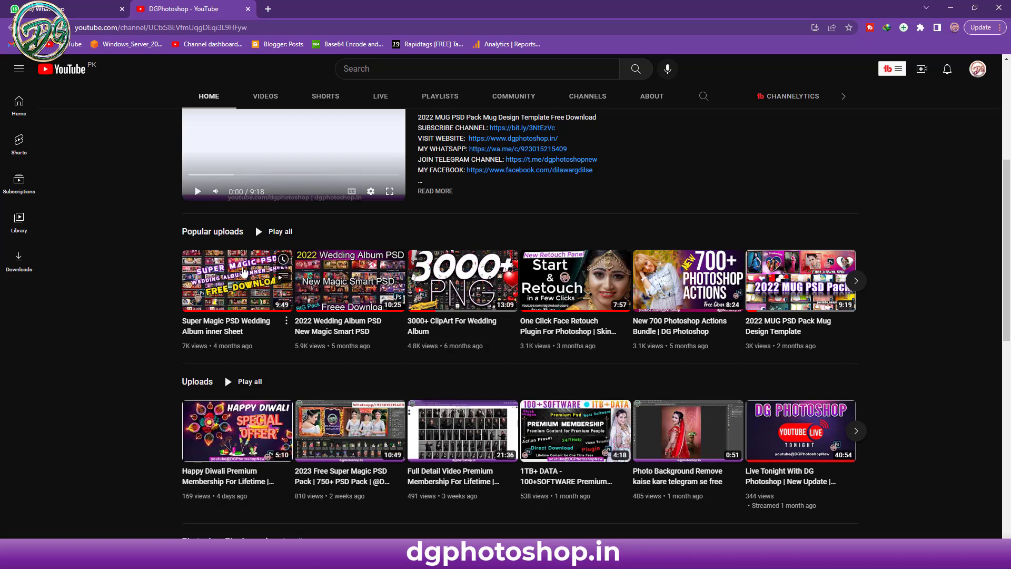
mouse_move(237, 228)
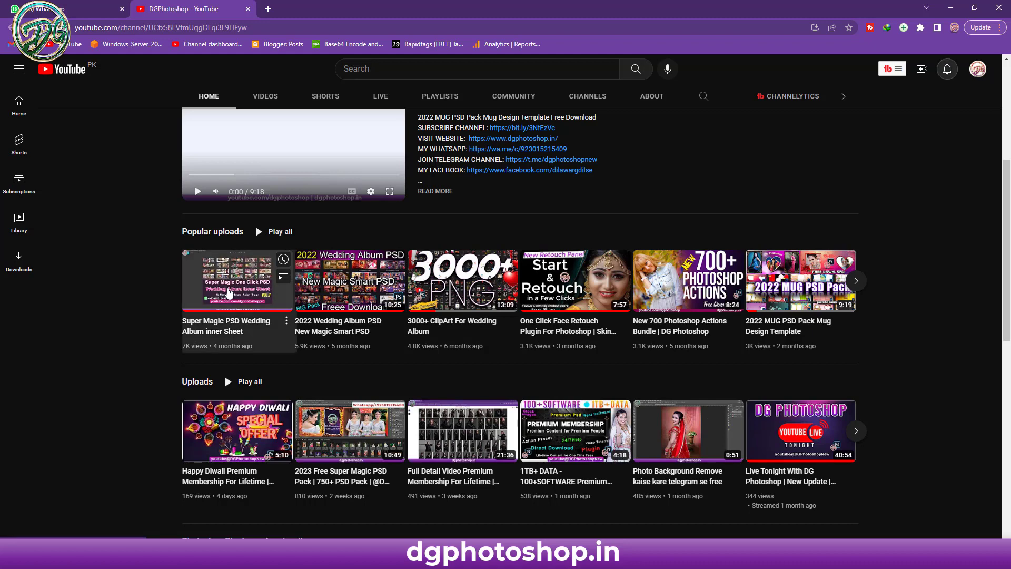
click(229, 293)
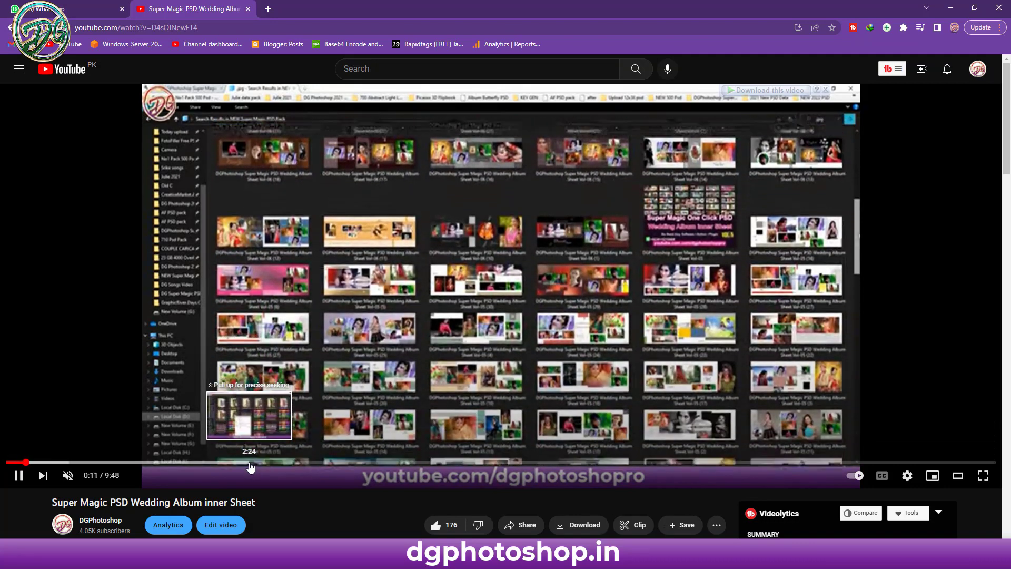
Step: Skim the Super Magic PSD video ahead to about 4:16, then return to the channel home page
click(241, 463)
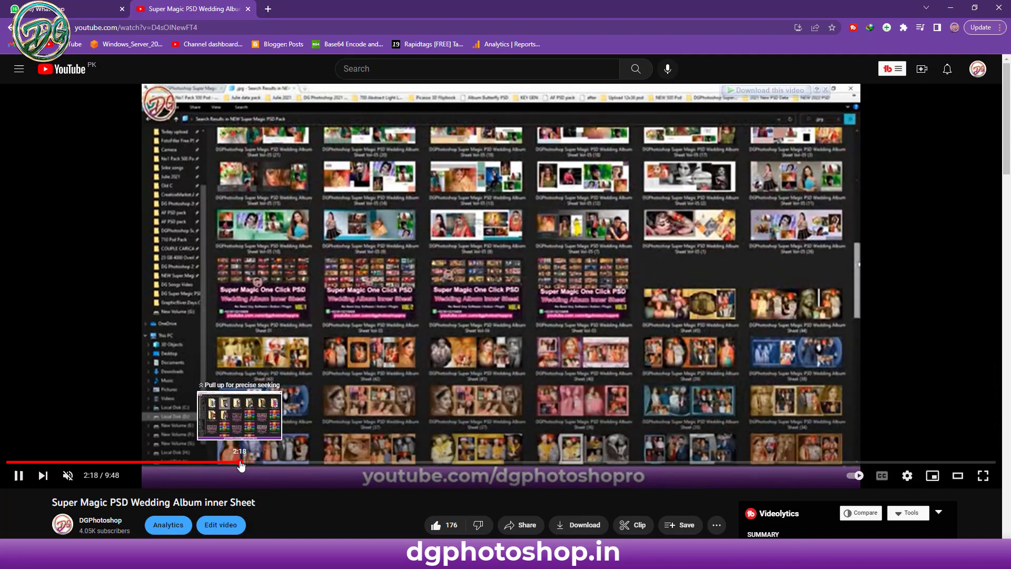
drag(242, 463, 428, 464)
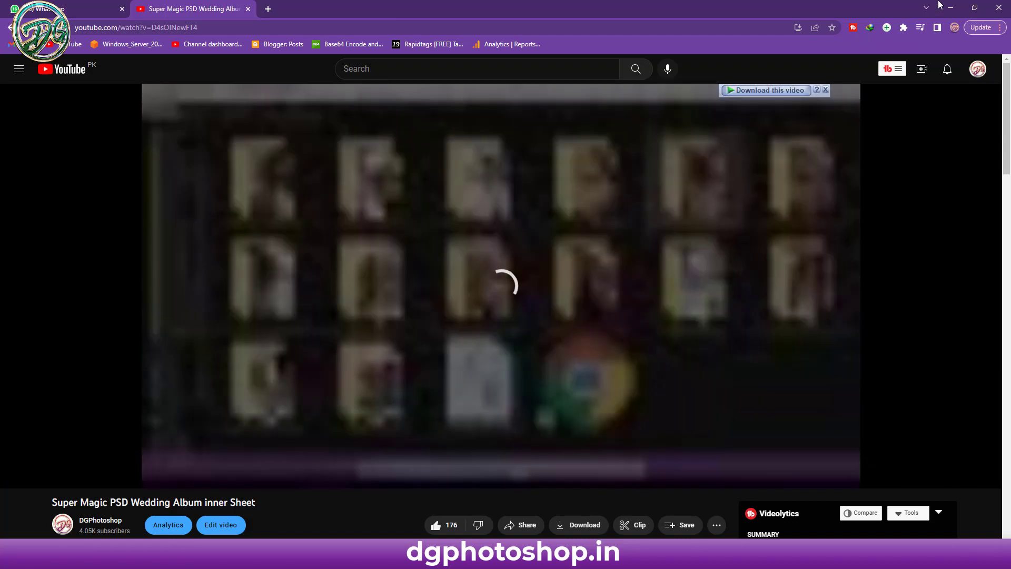
click(958, 6)
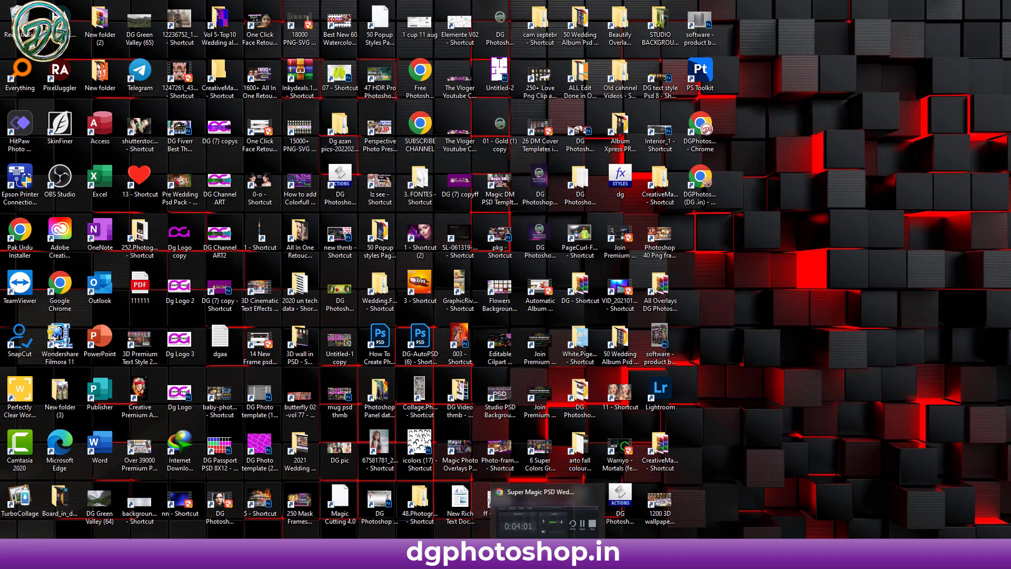
click(553, 508)
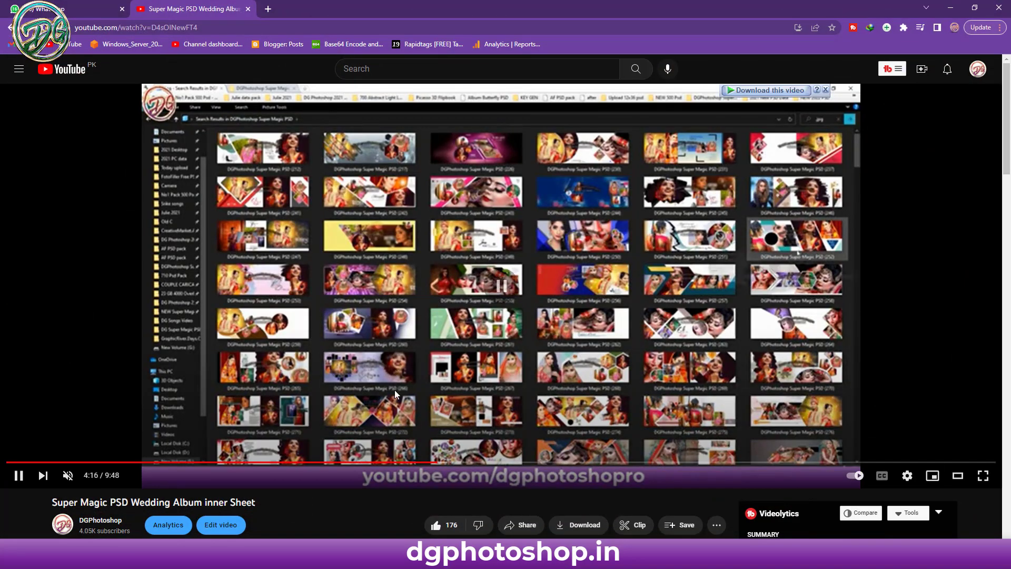
scroll(235, 331, down, 5)
click(106, 205)
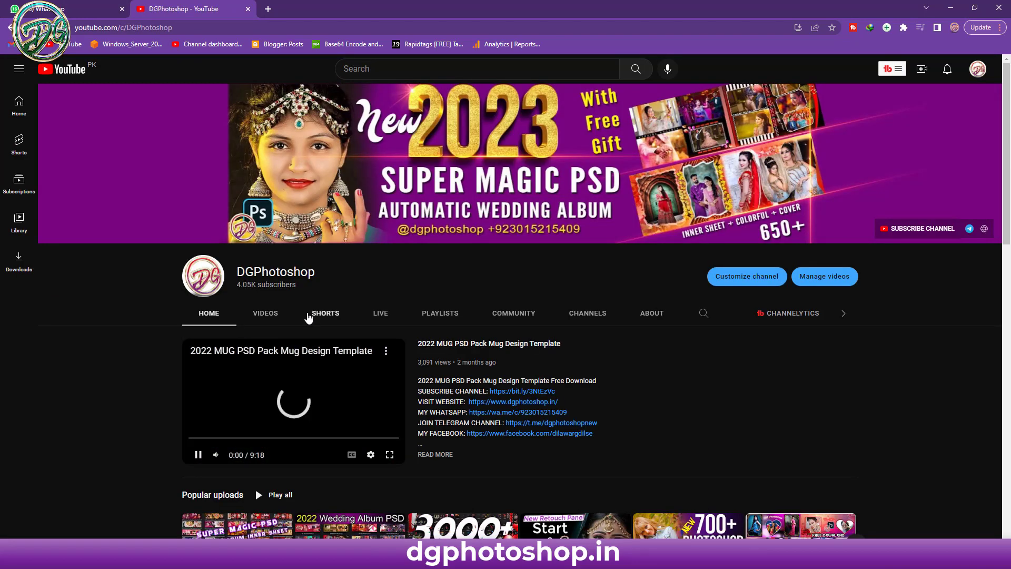
Step: Browse the DGPhotoshop channel's VIDEOS list of uploads
click(279, 311)
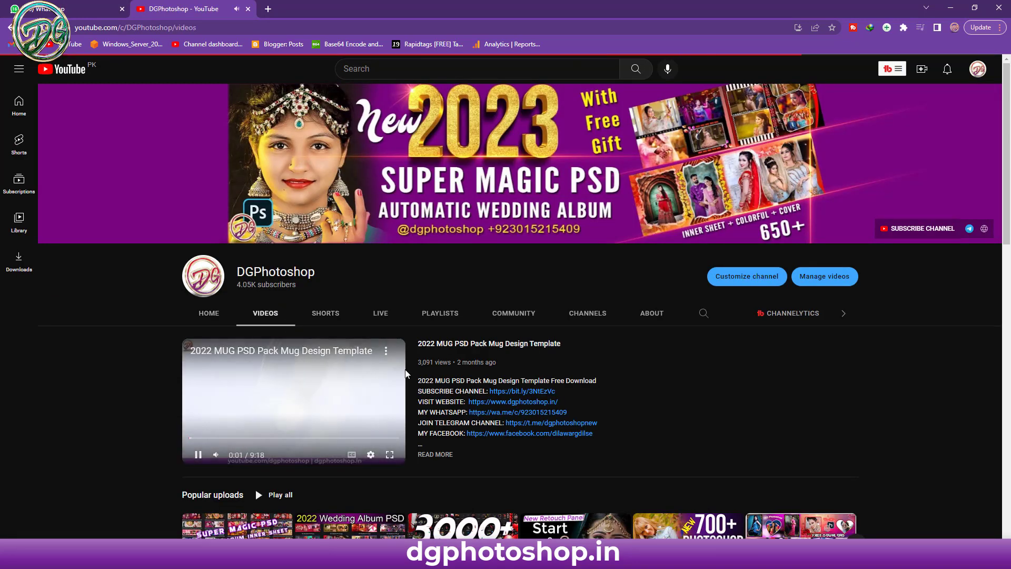
scroll(458, 377, down, 4)
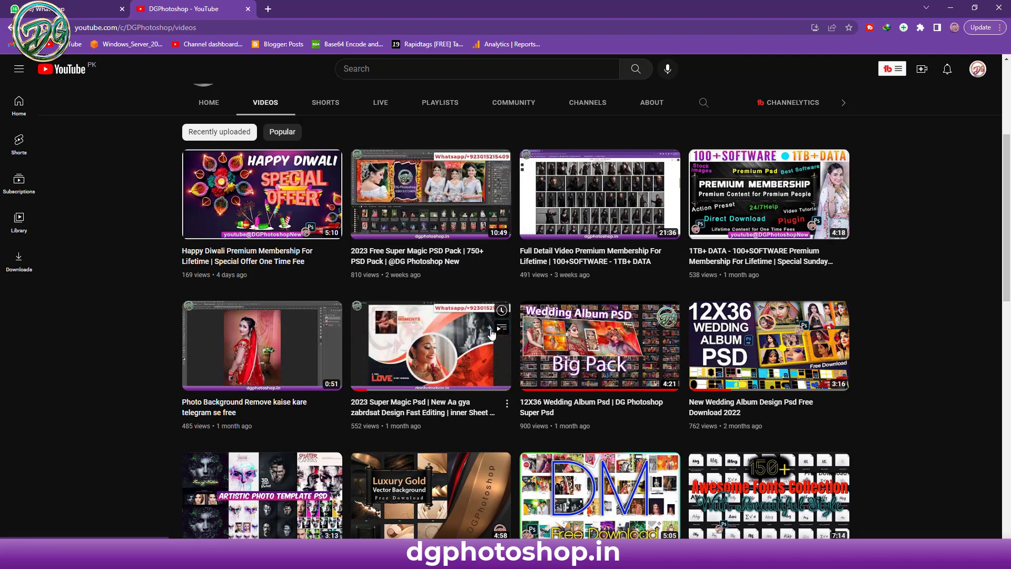
mouse_move(599, 346)
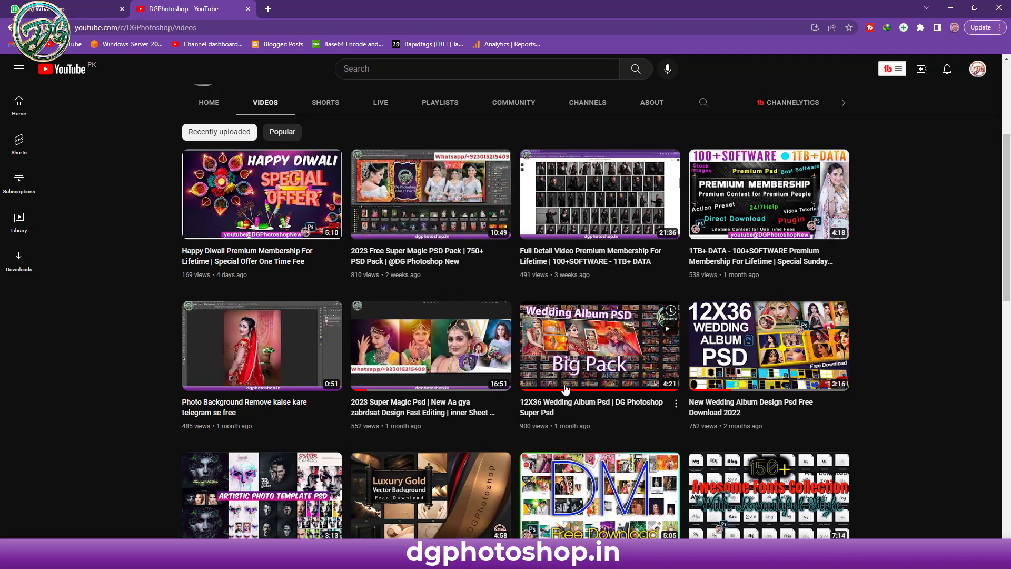
scroll(585, 401, down, 2)
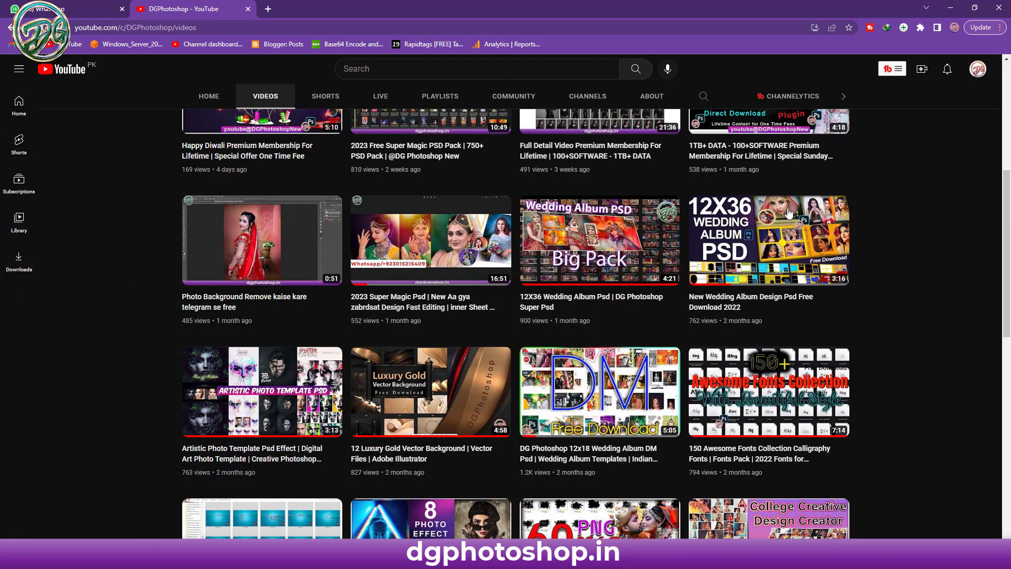
scroll(737, 226, up, 6)
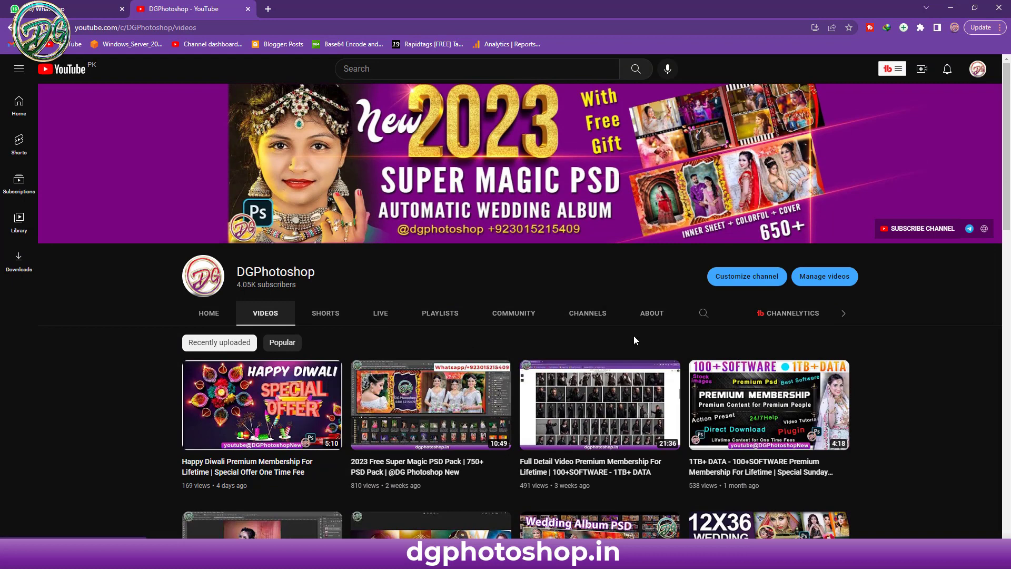
Step: Minimize Chrome and switch back to the demo album JPG folder in File Explorer
click(951, 6)
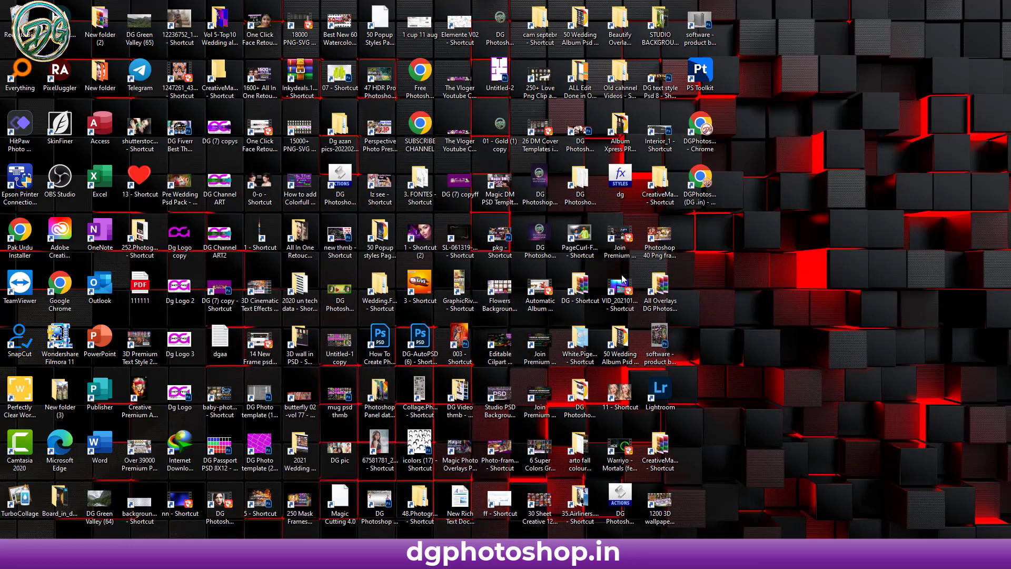
key(alt+Tab)
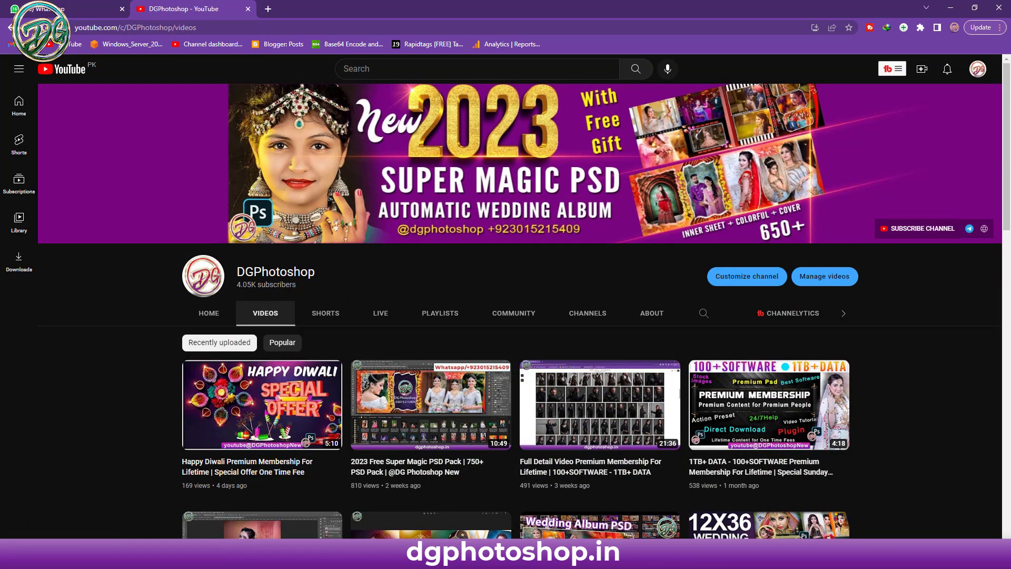
key(alt+Tab)
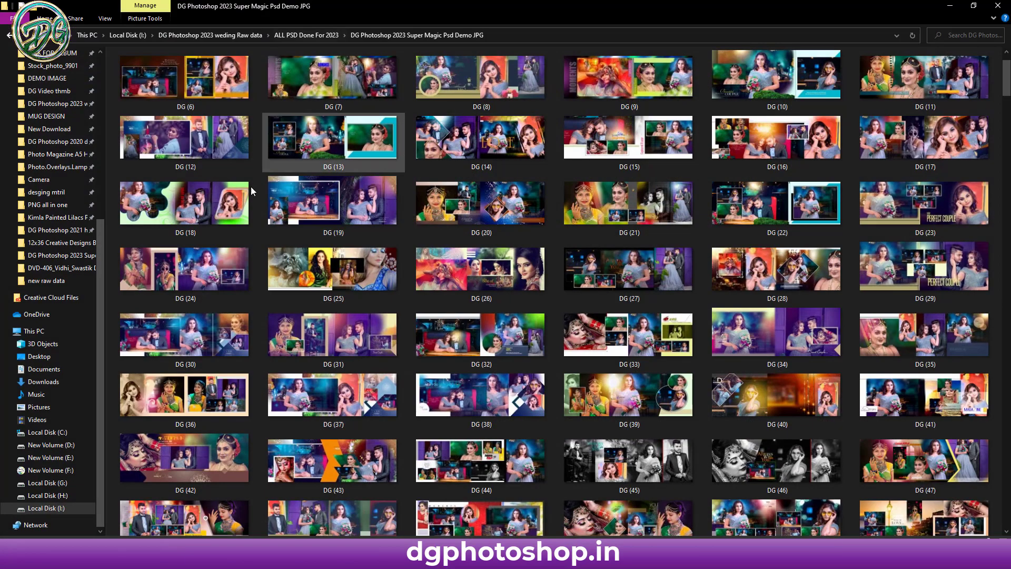
Step: Launch Adobe Photoshop 2023 from the Start menu's Recently added list
key(super)
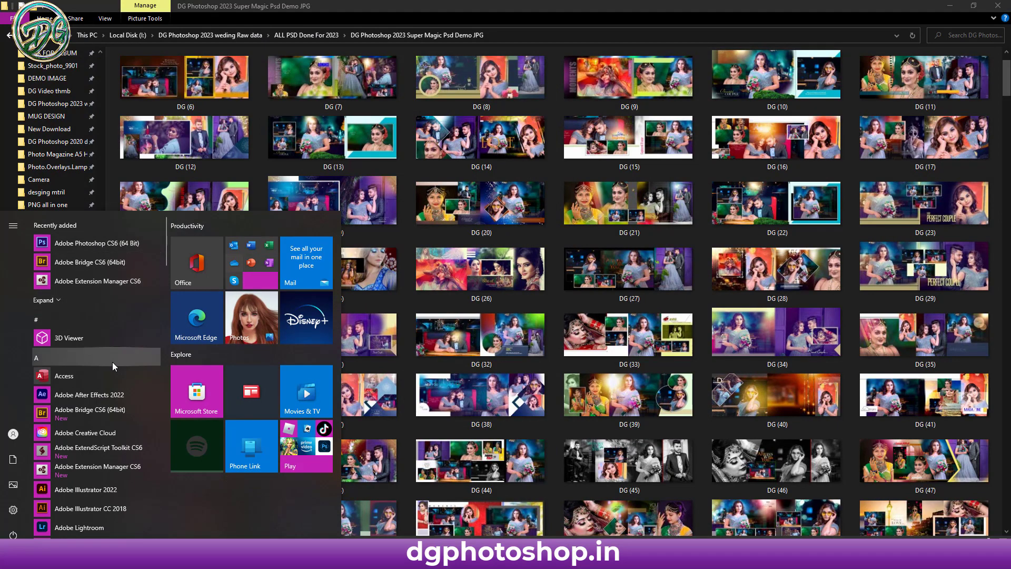
scroll(122, 432, down, 3)
scroll(122, 432, up, 3)
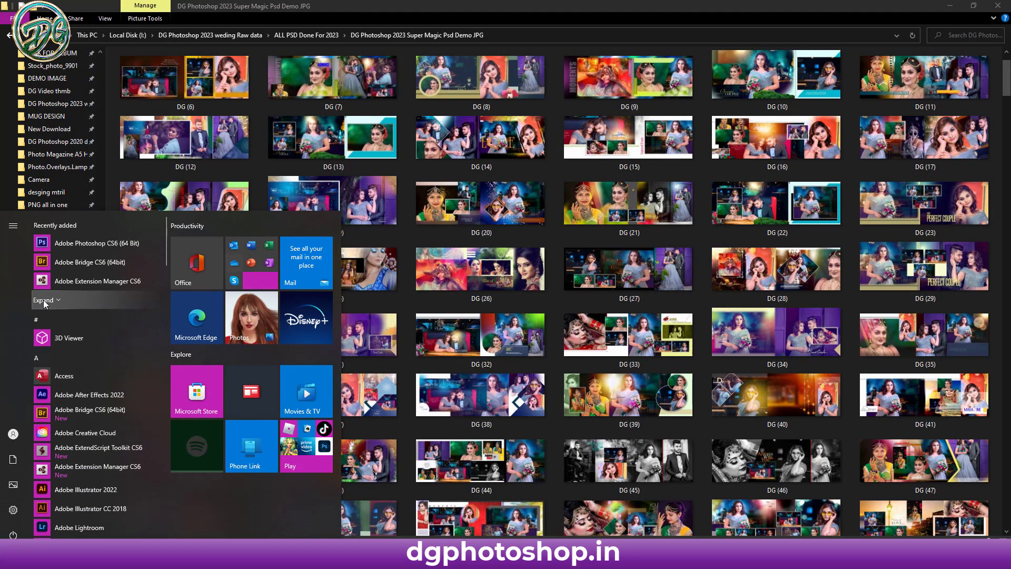
click(109, 299)
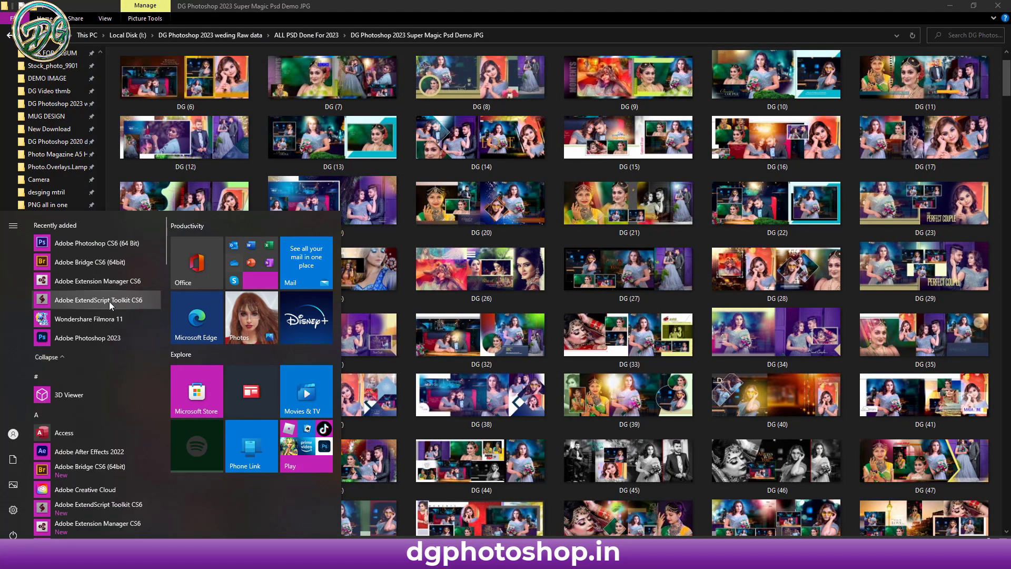
click(82, 340)
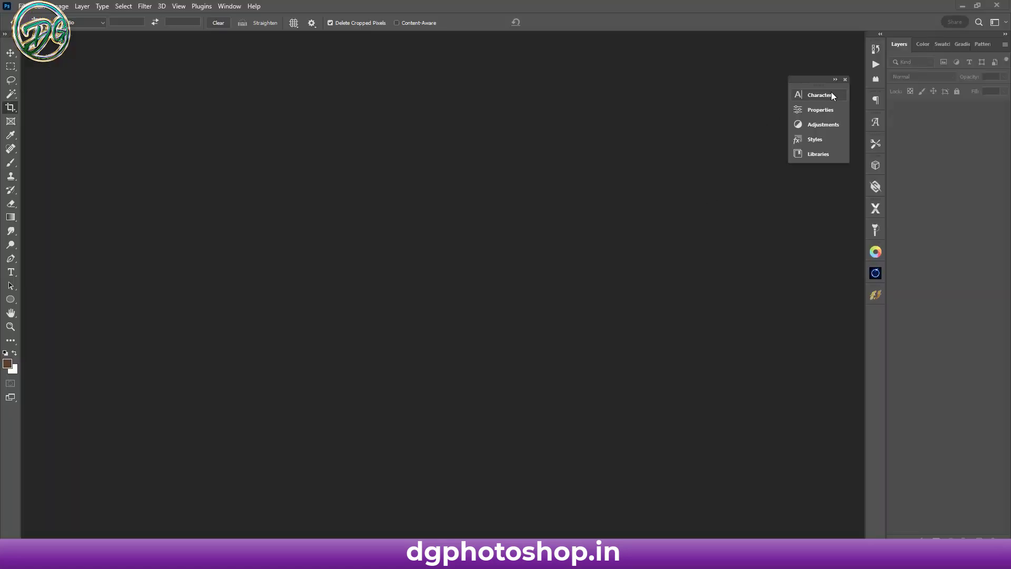
Step: Place Photoshop at the upper left and dock the Magic Psd template folder on the right
click(979, 6)
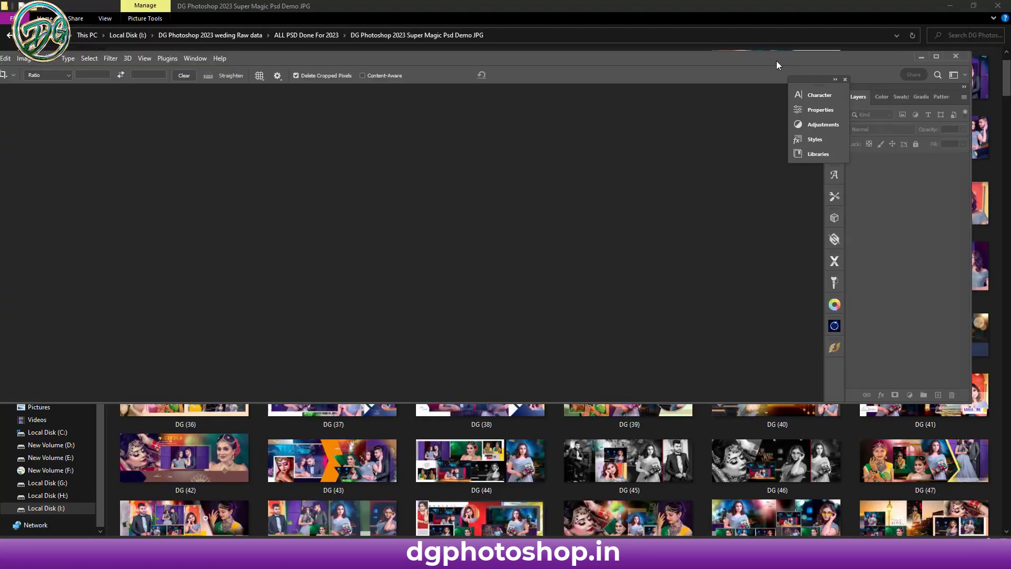
mouse_move(685, 63)
mouse_down()
mouse_move(716, 31)
mouse_move(725, 3)
mouse_up()
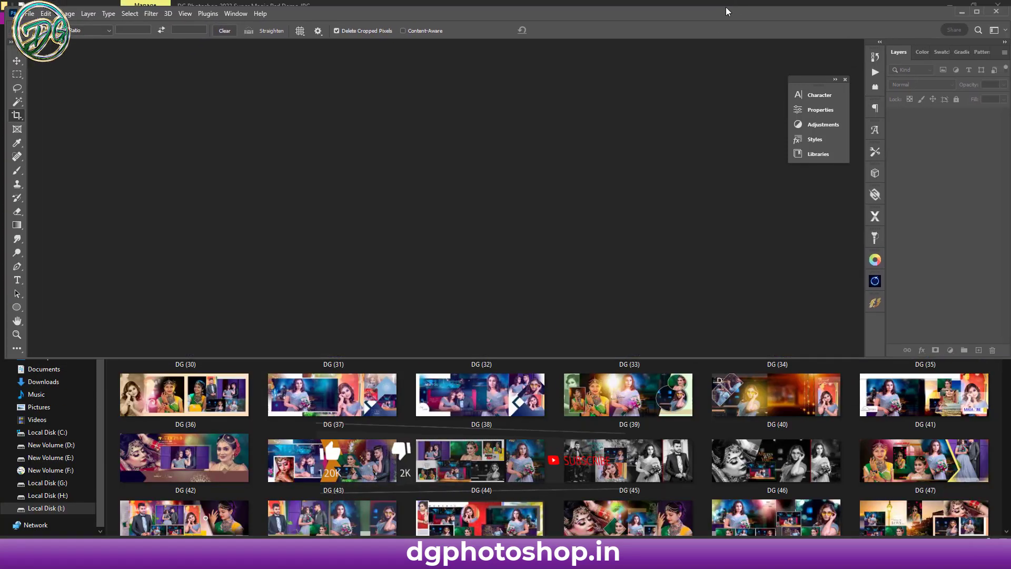
click(961, 7)
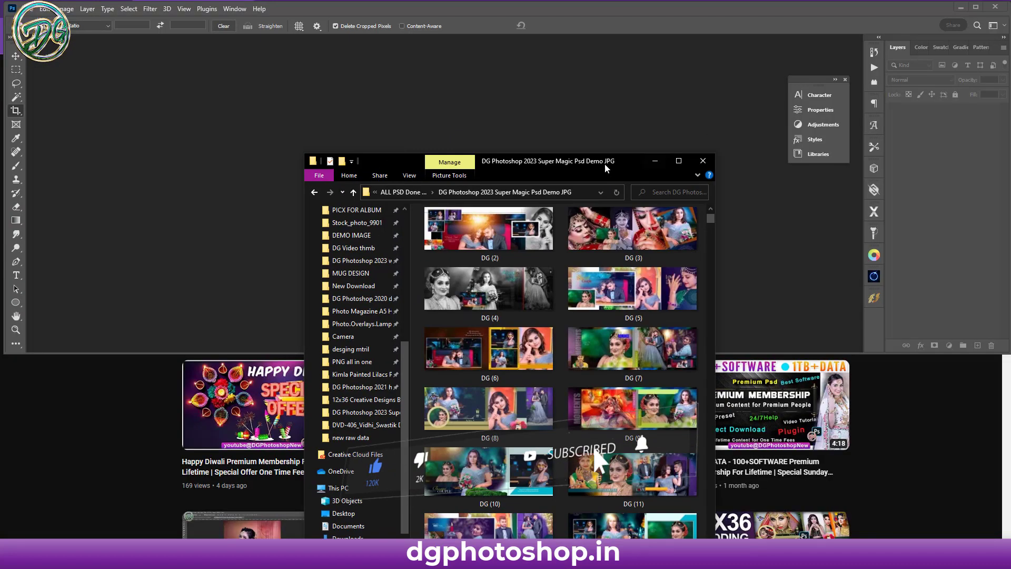
click(973, 5)
mouse_move(543, 352)
mouse_down()
mouse_move(799, 40)
mouse_move(989, 17)
mouse_move(895, 16)
mouse_up()
click(806, 106)
Step: Open a second Explorer window on PICX FOR ALBUM, stretched across the bottom
key(super+e)
click(57, 323)
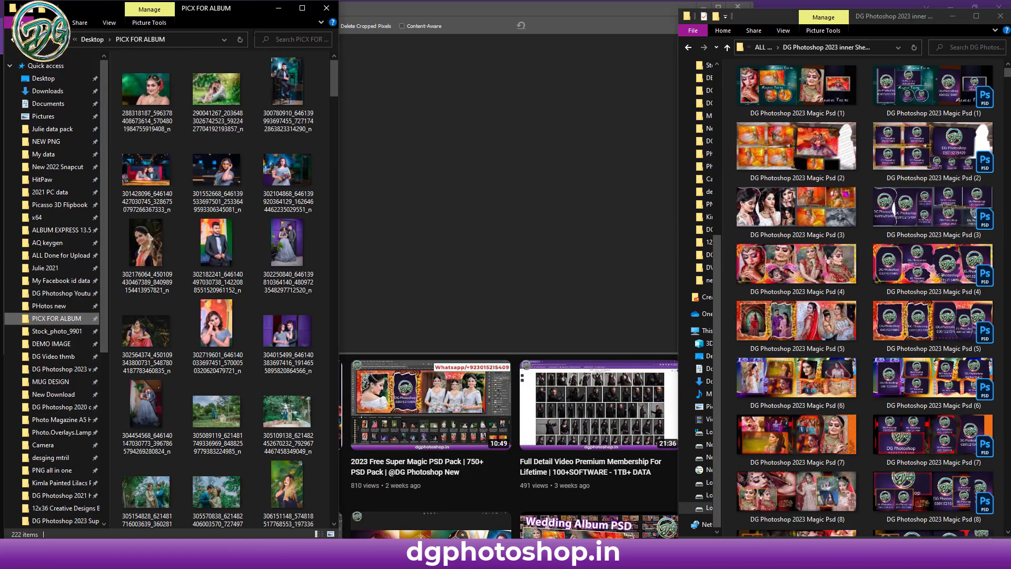
drag(169, 2, 168, 335)
drag(338, 467, 986, 428)
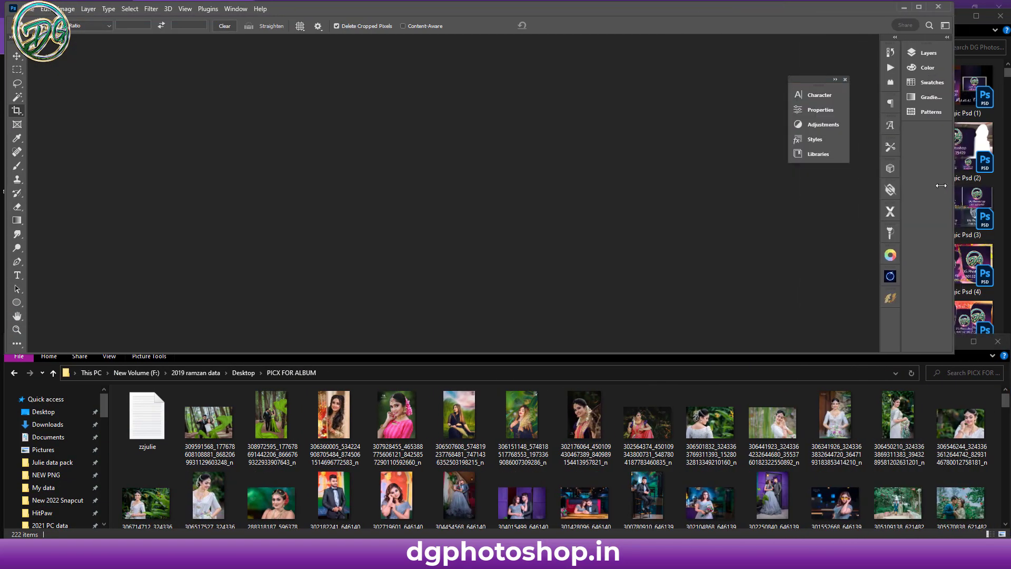
Step: Bring the template folder to front and scroll its Magic Psd files up to (20)
click(940, 24)
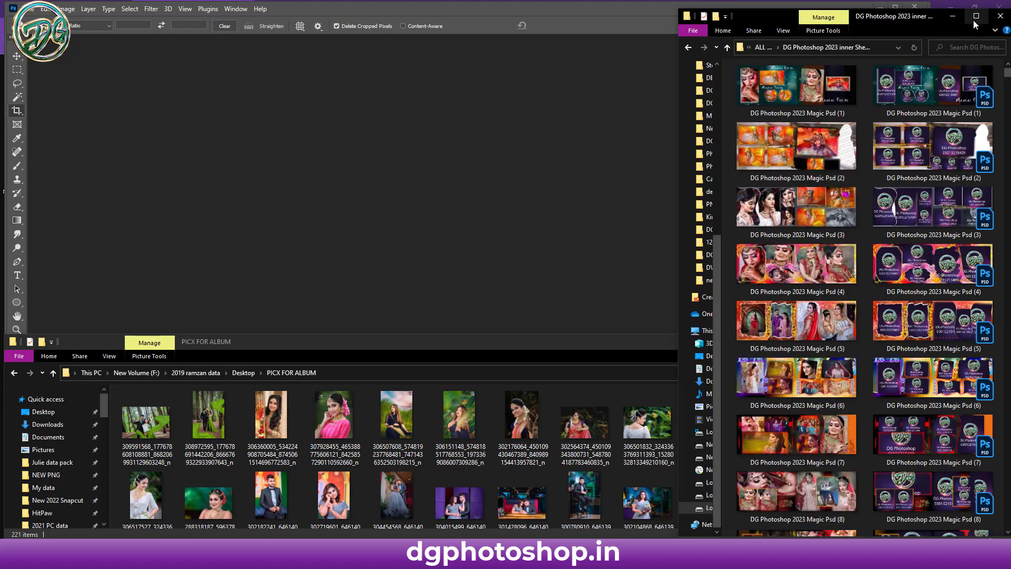
scroll(899, 229, down, 5)
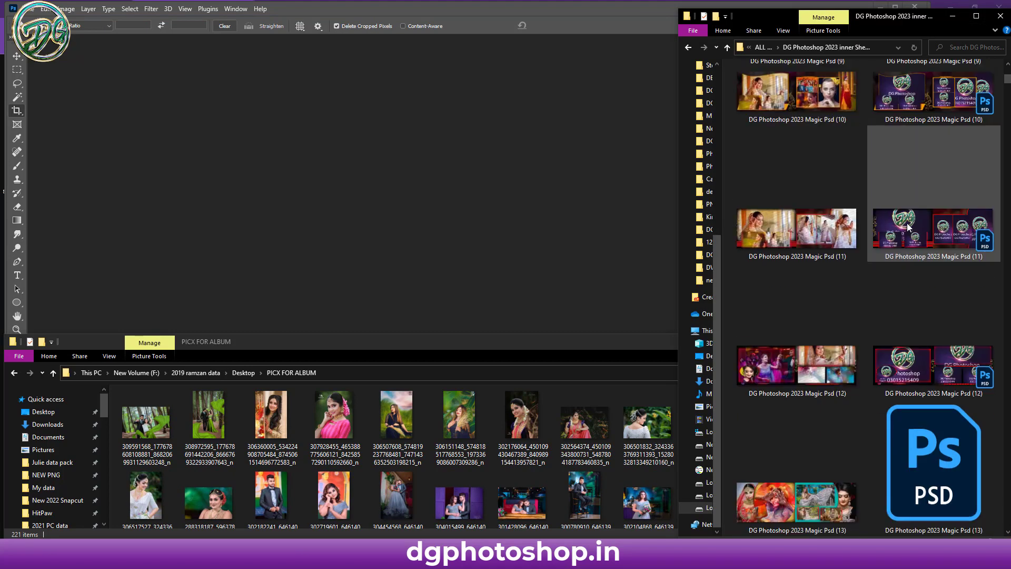
scroll(908, 226, up, 5)
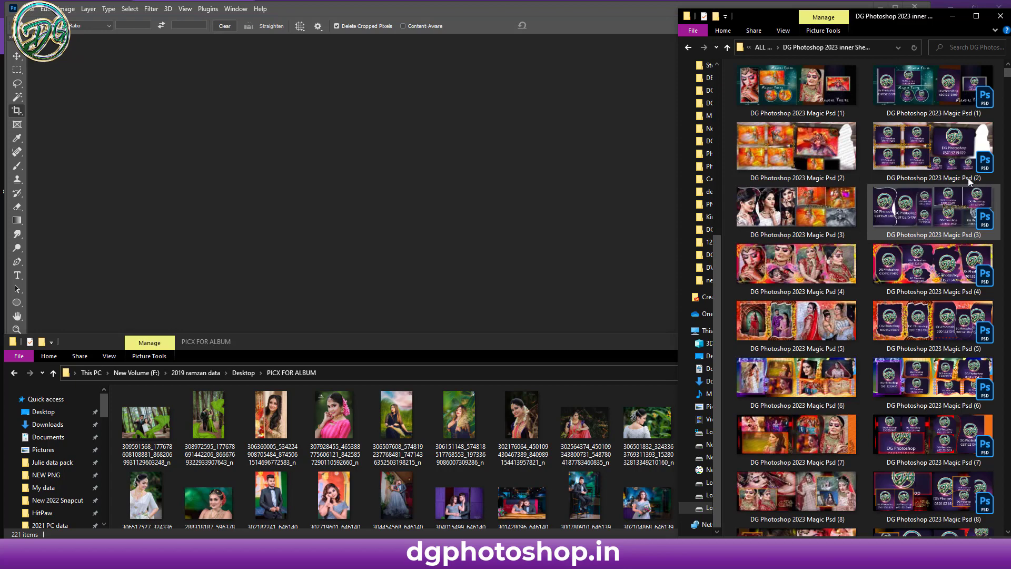
scroll(918, 232, down, 15)
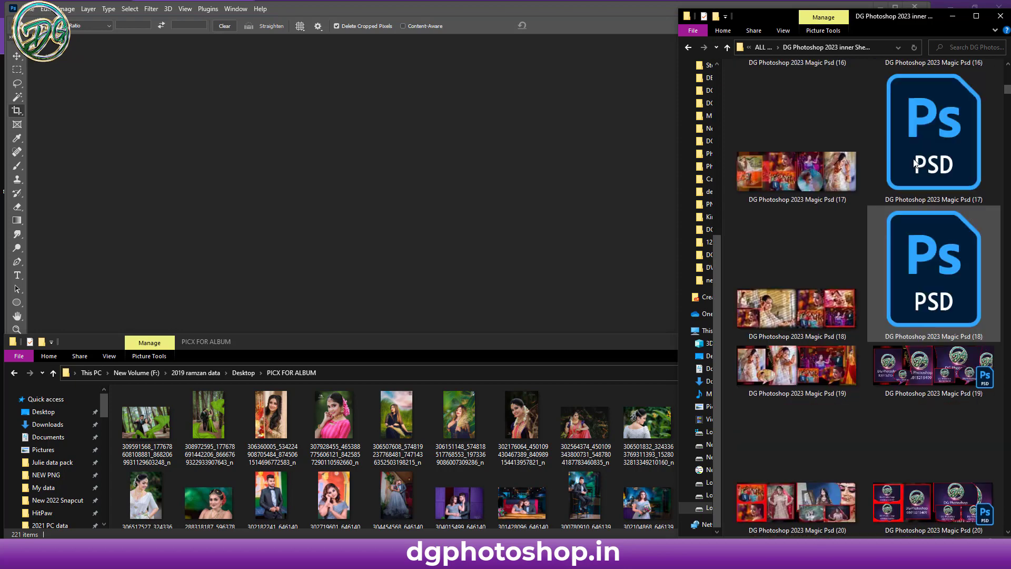
Step: Maximize the Super Magic Psd folder and scroll its template thumbnails through (28)
click(975, 16)
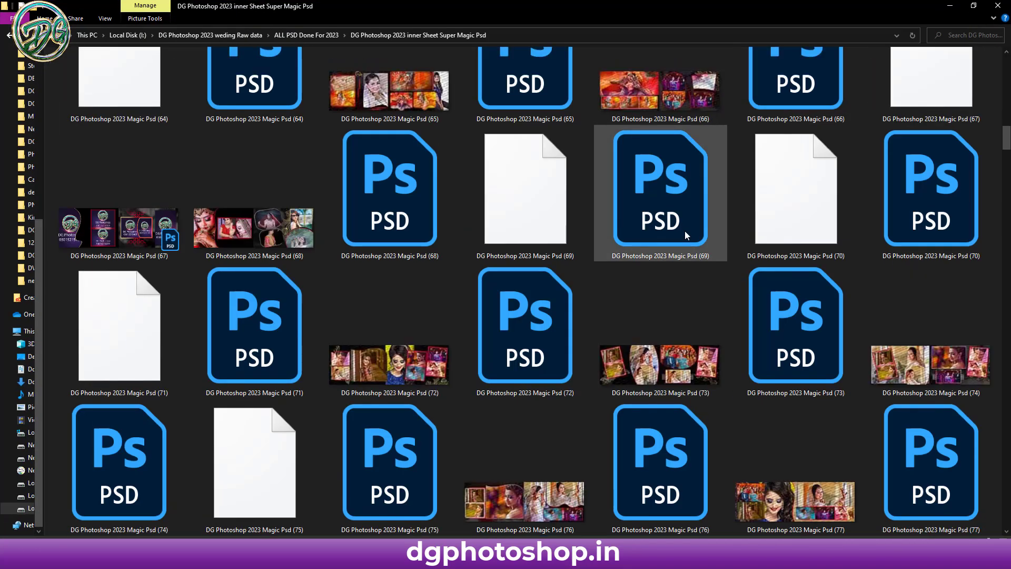
ctrl+scroll(684, 232, up, 2)
ctrl+scroll(684, 232, down, 2)
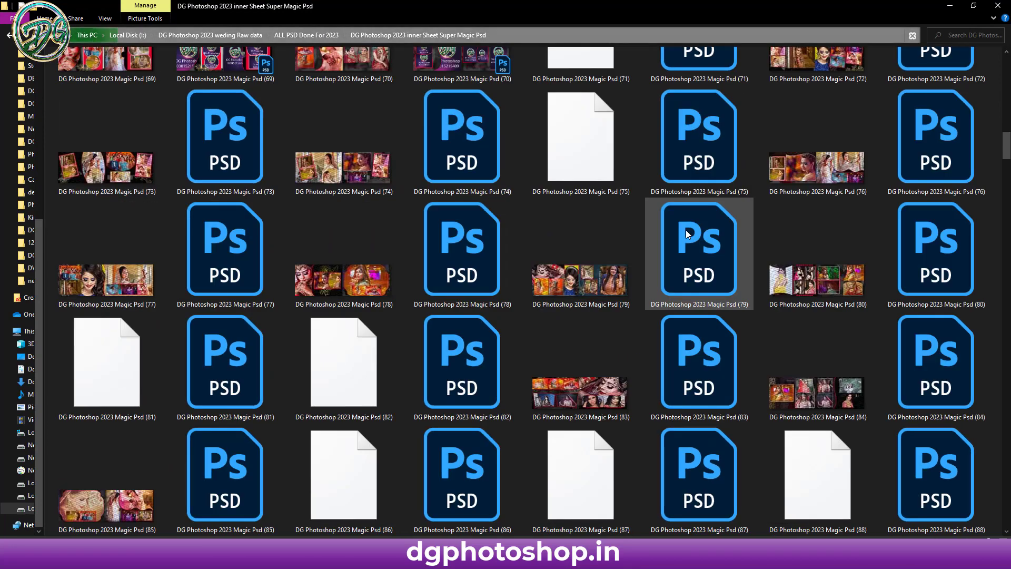
ctrl+scroll(687, 226, down, 1)
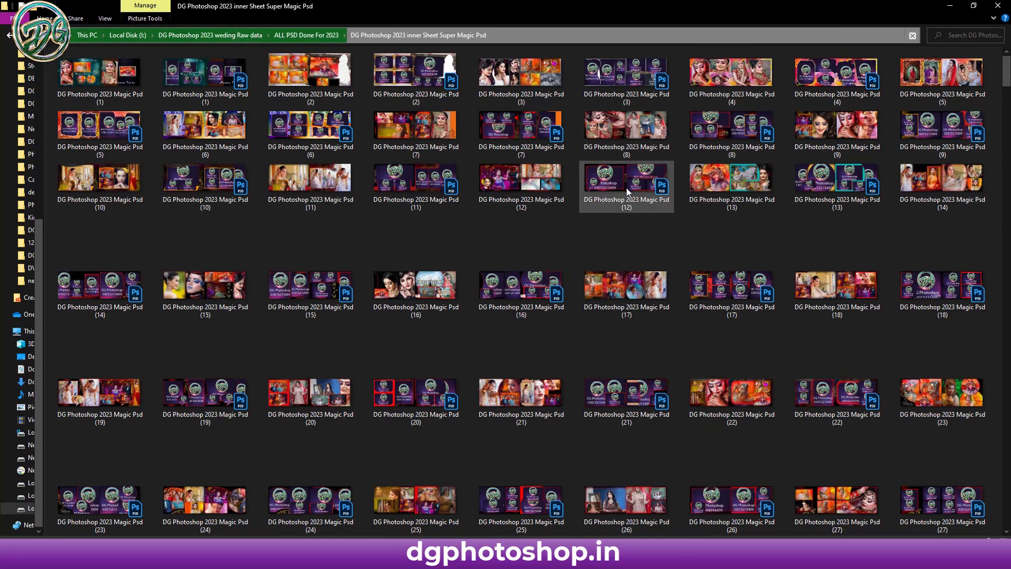
ctrl+scroll(626, 188, down, 1)
ctrl+scroll(626, 188, down, 1)
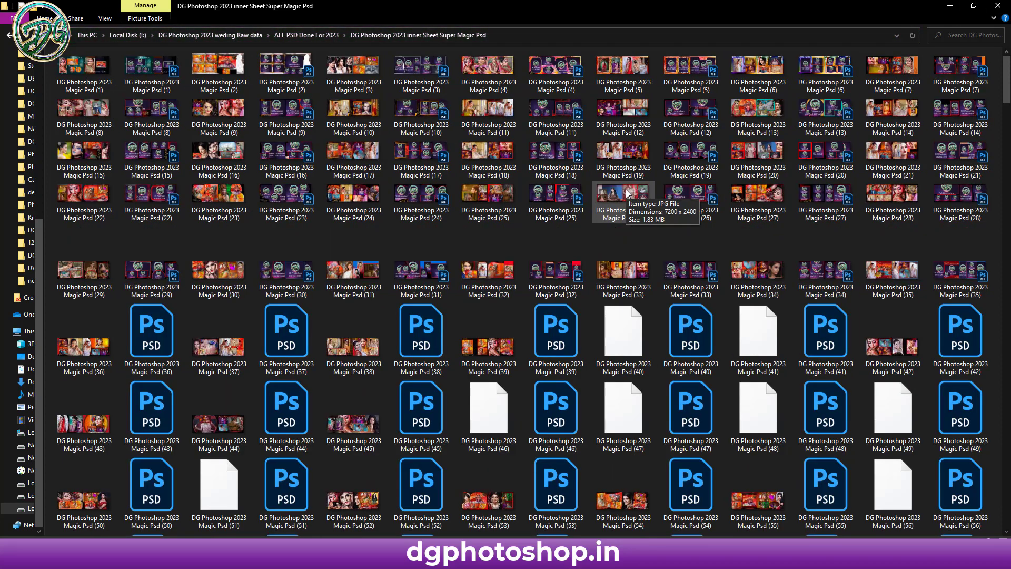
ctrl+scroll(626, 189, up, 1)
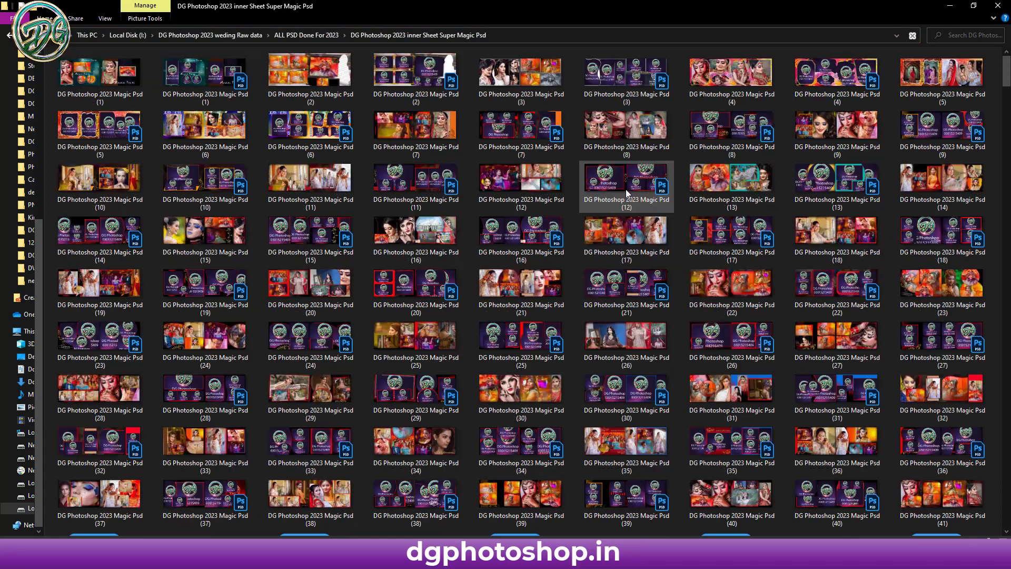
ctrl+scroll(626, 189, up, 1)
ctrl+scroll(625, 189, up, 2)
ctrl+scroll(626, 192, down, 1)
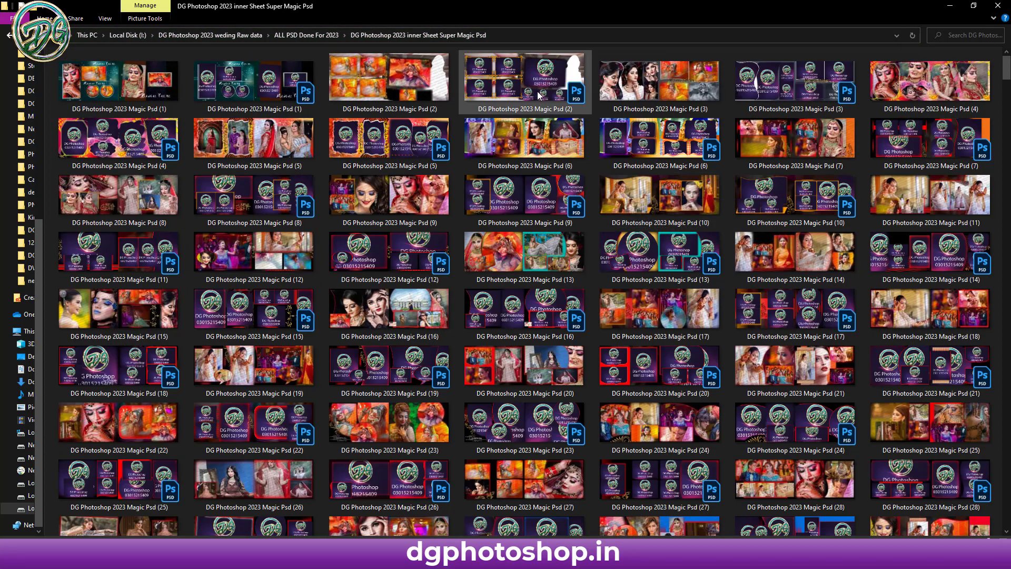
Step: Select the Magic Psd (3), (7) and (4) templates together
click(669, 86)
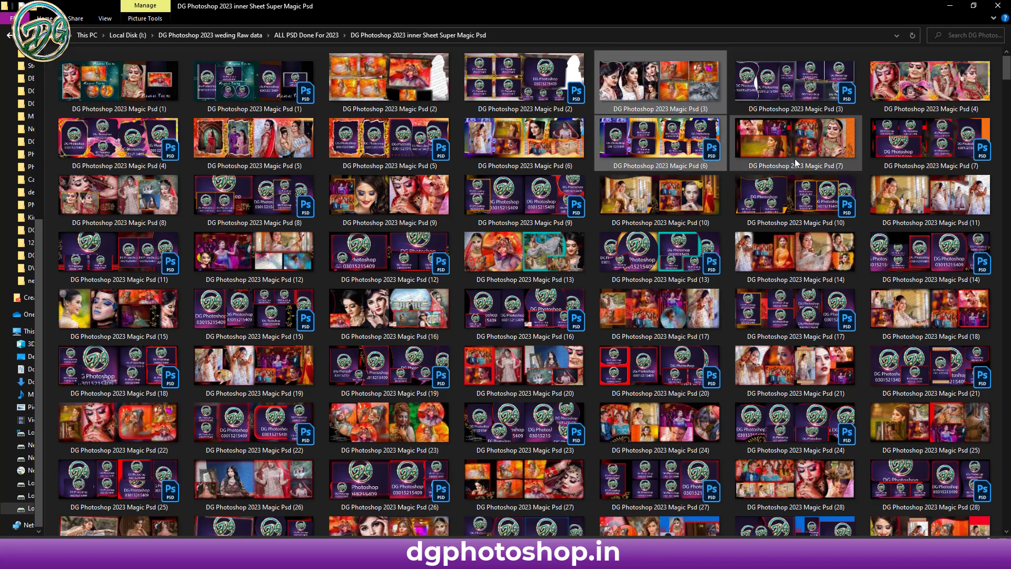
ctrl+click(840, 147)
ctrl+click(900, 98)
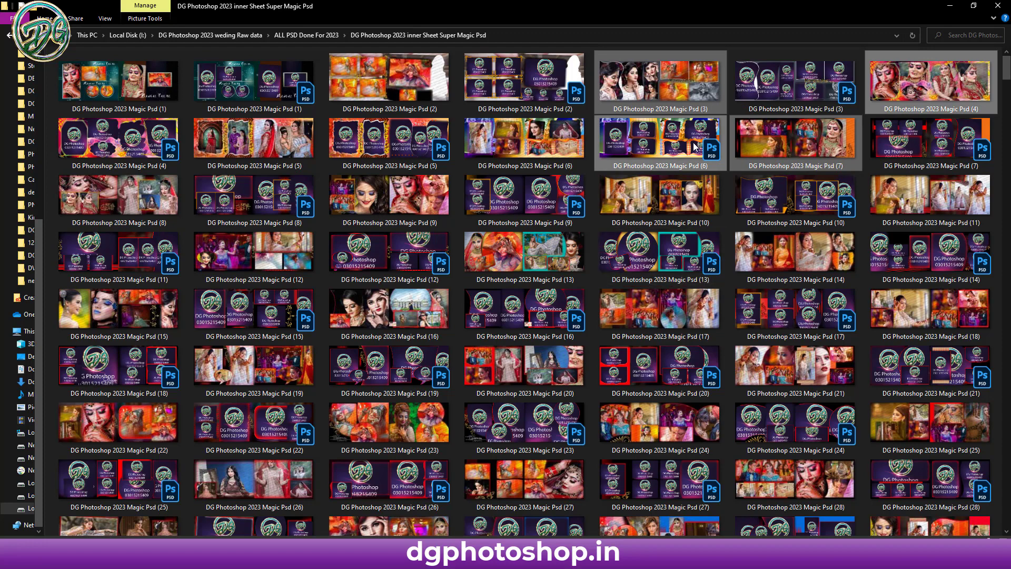
Step: Shrink the template folder window and open DG Photoshop 2023 Magic Psd (45) in Photoshop
click(974, 7)
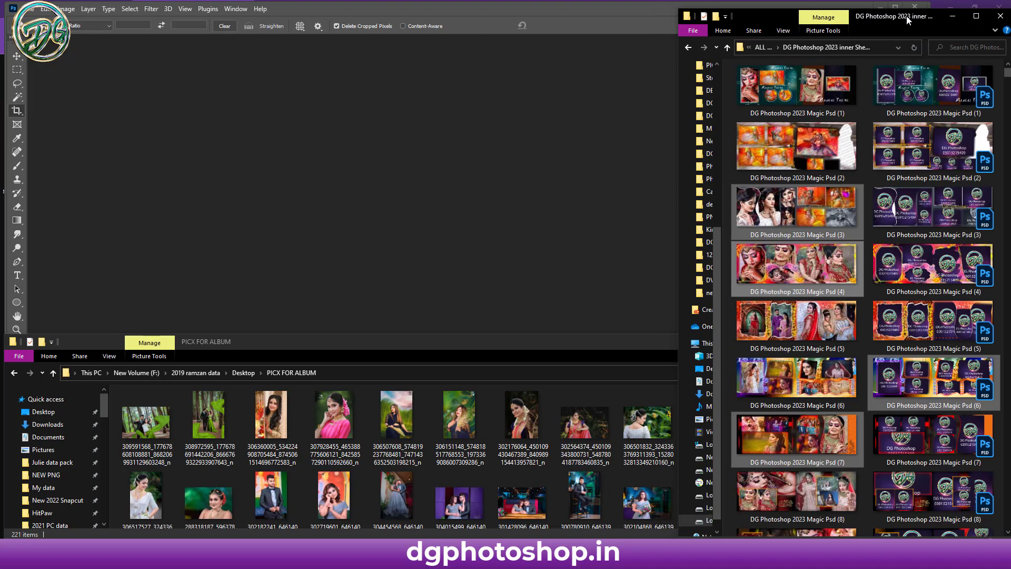
drag(907, 20, 909, 13)
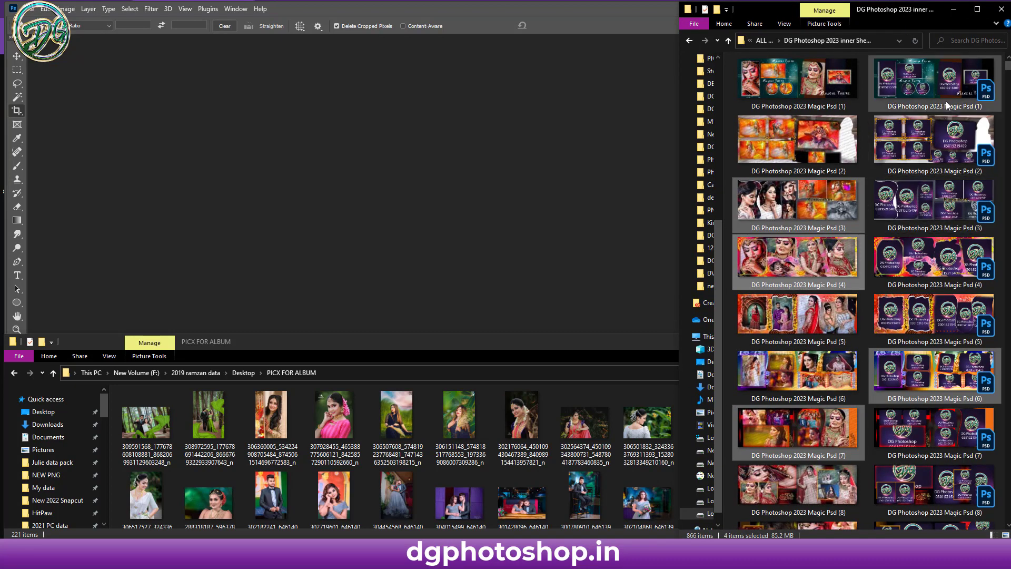
click(925, 80)
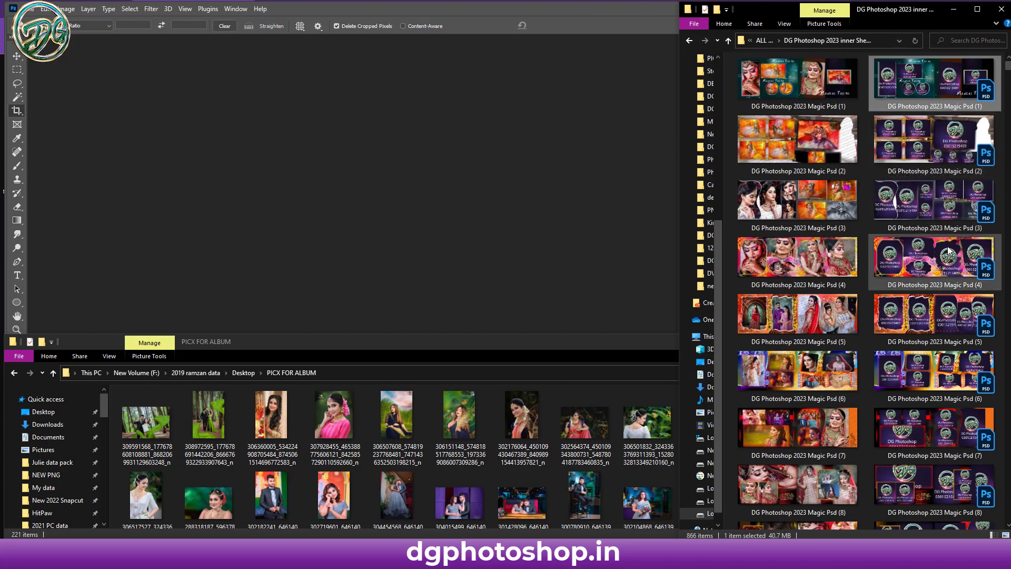
scroll(943, 264, down, 10)
scroll(942, 262, down, 3)
double_click(923, 134)
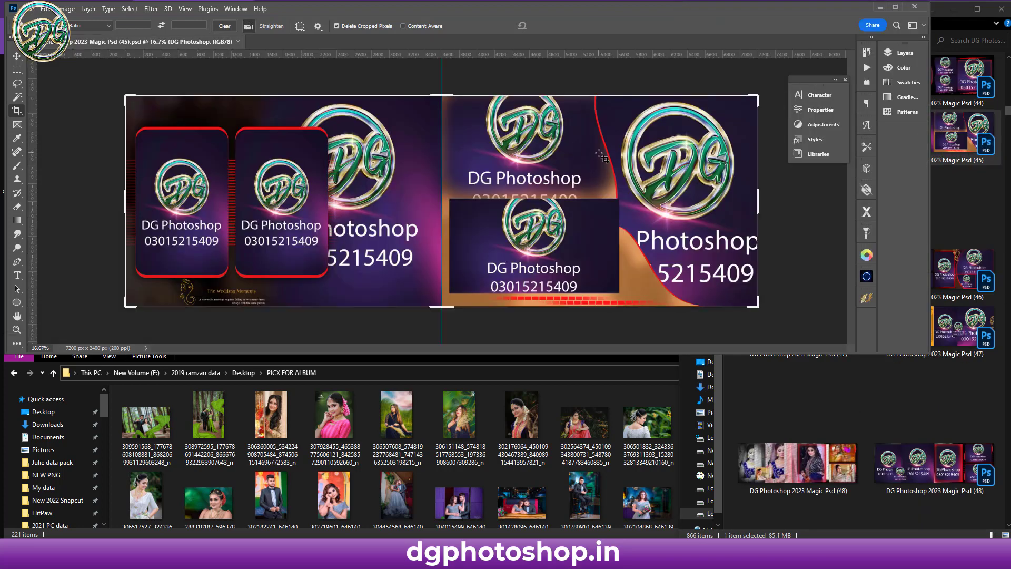
Step: Fit the spread to the window, select the Move tool and move the panels aside
key(ctrl+0)
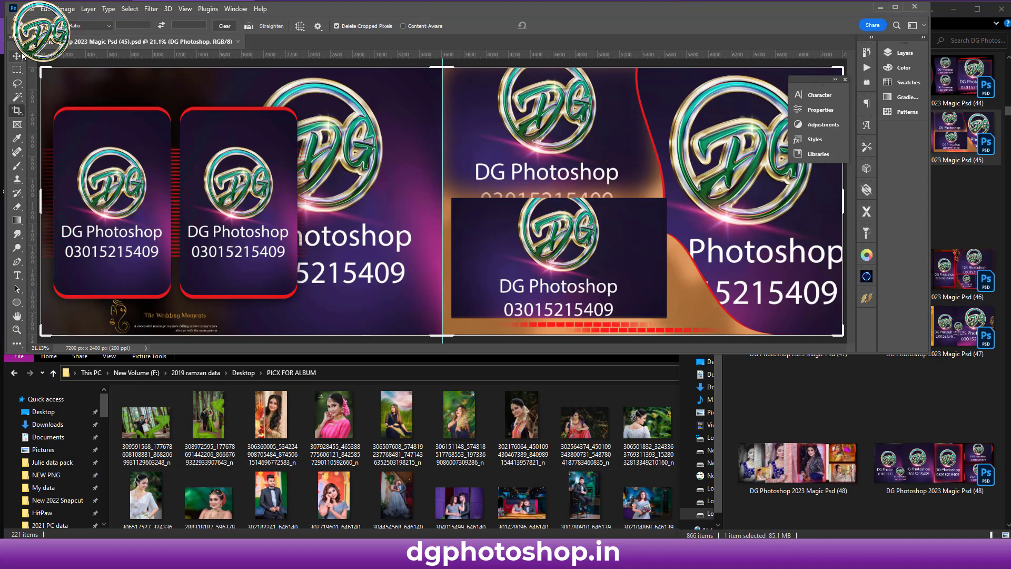
click(20, 56)
drag(821, 79, 840, 8)
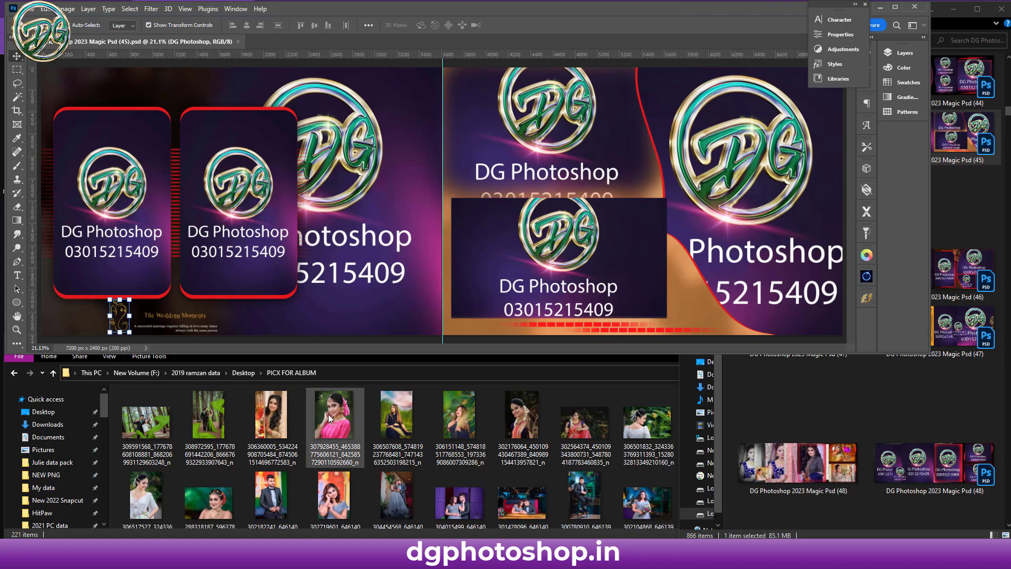
Step: Drag the pink-saree portrait, seated portraits and a couple's photo into the spread's frames
drag(333, 419, 762, 232)
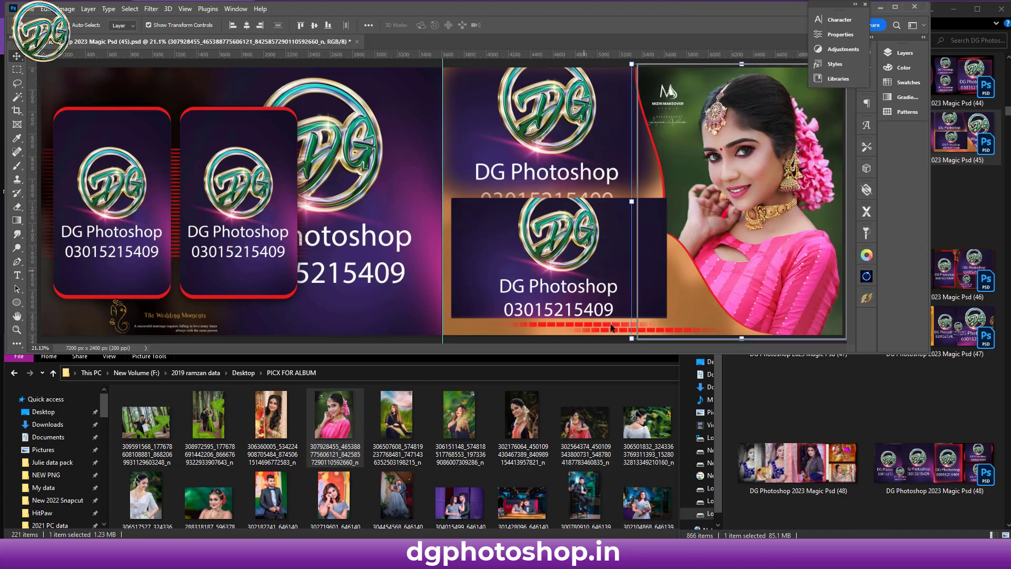
drag(585, 421, 570, 270)
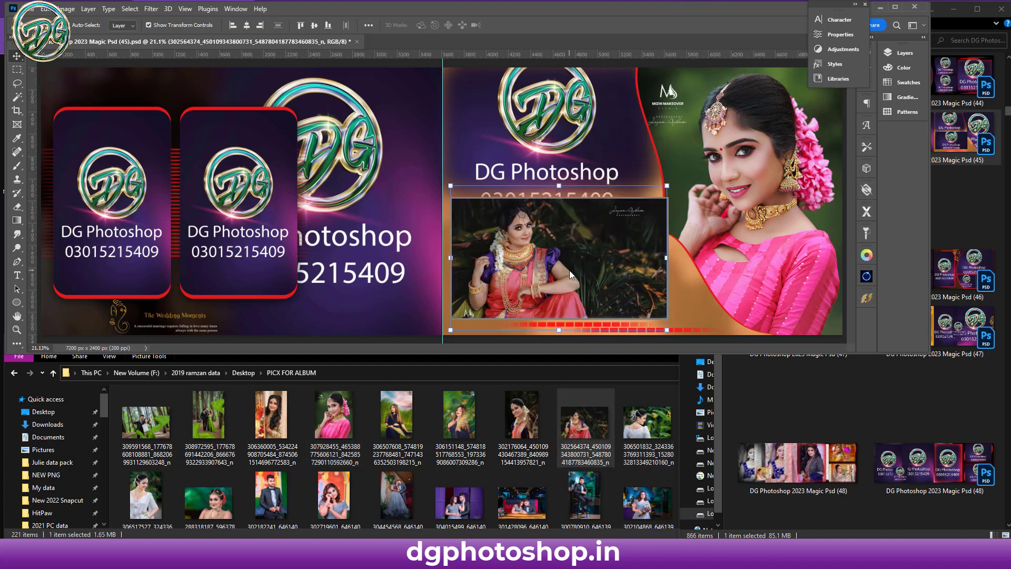
drag(647, 421, 555, 144)
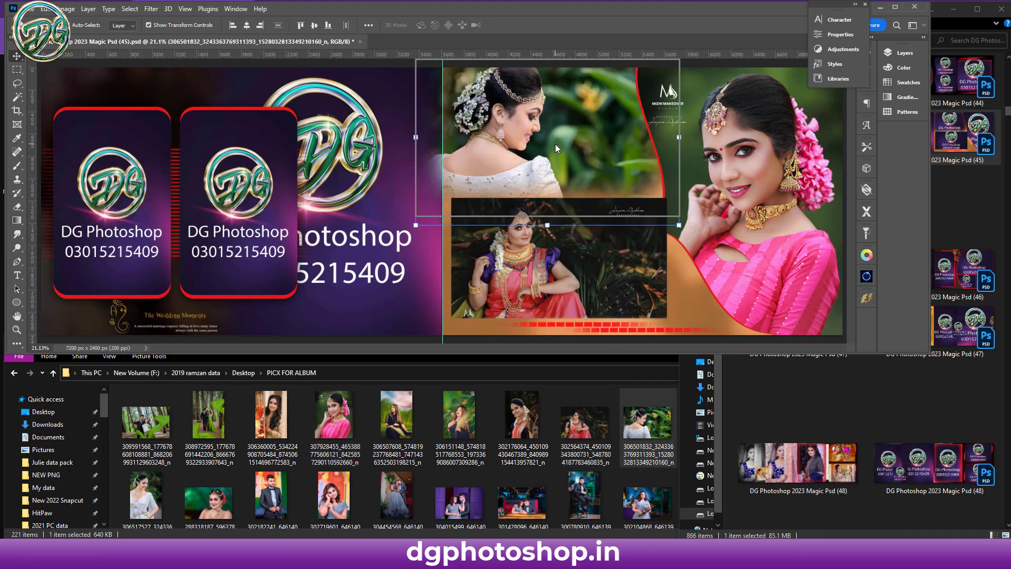
drag(519, 501, 348, 270)
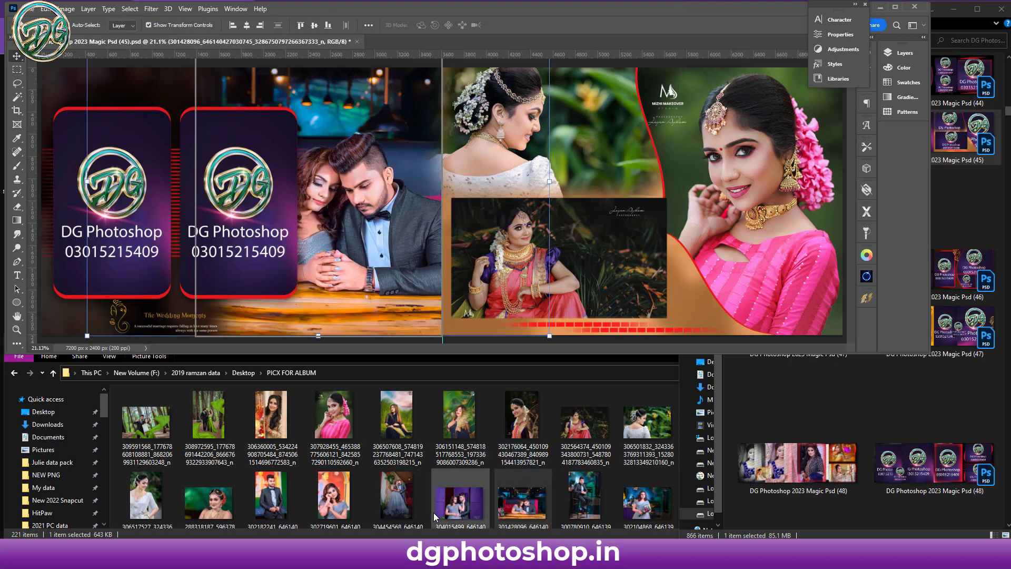
drag(404, 503, 282, 276)
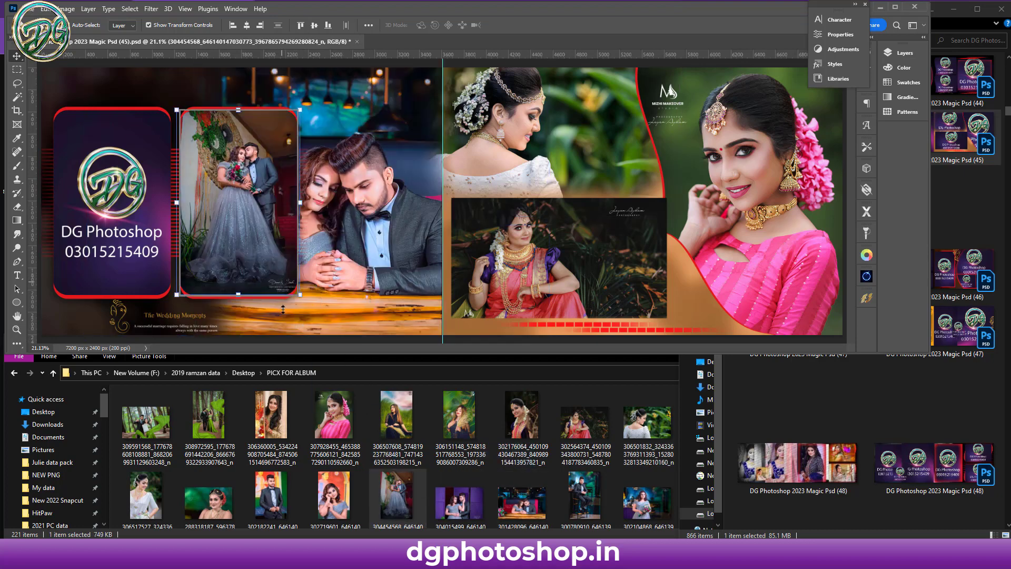
drag(337, 498, 141, 204)
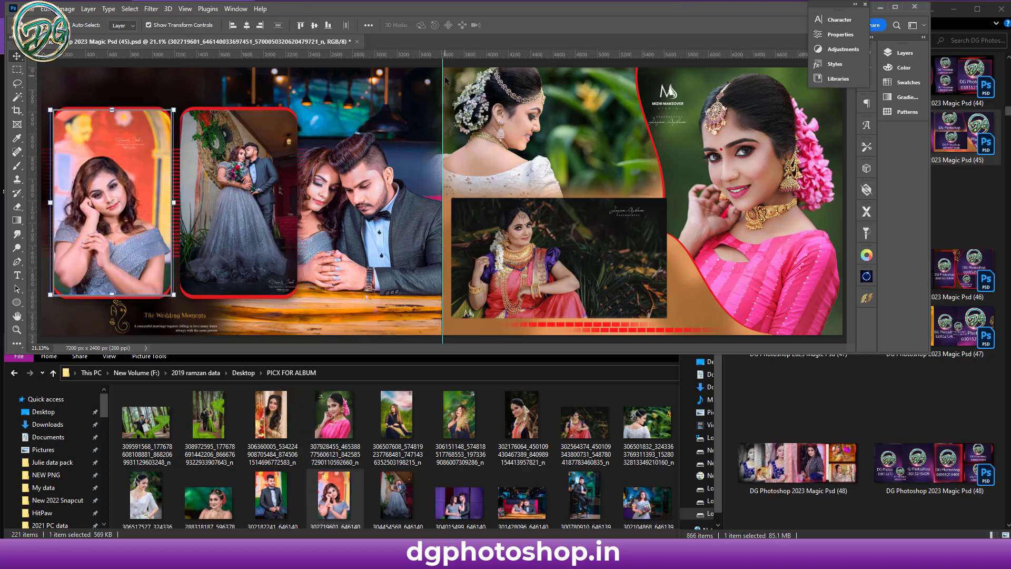
alt+click(443, 147)
key(Return)
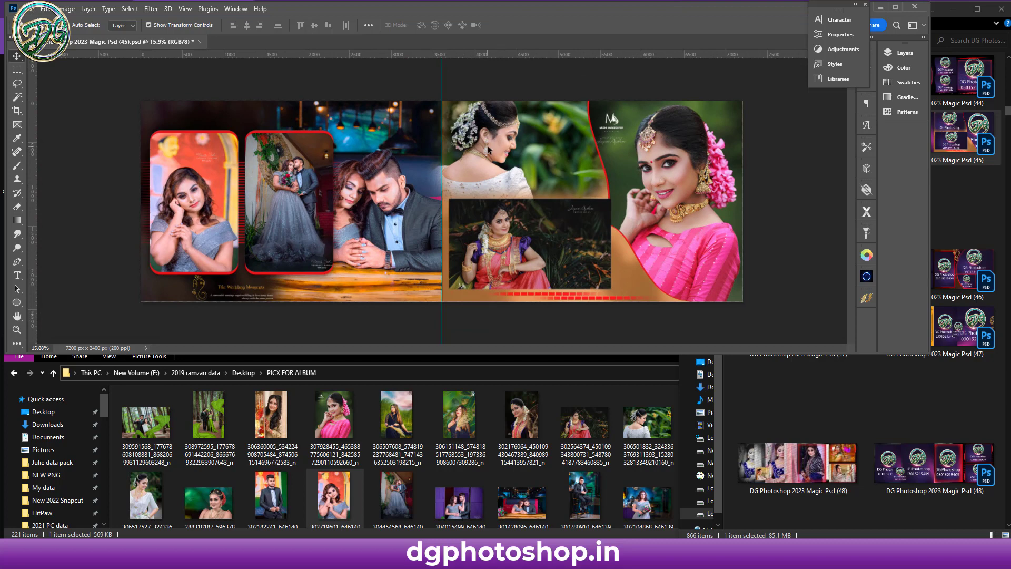
key(ctrl+0)
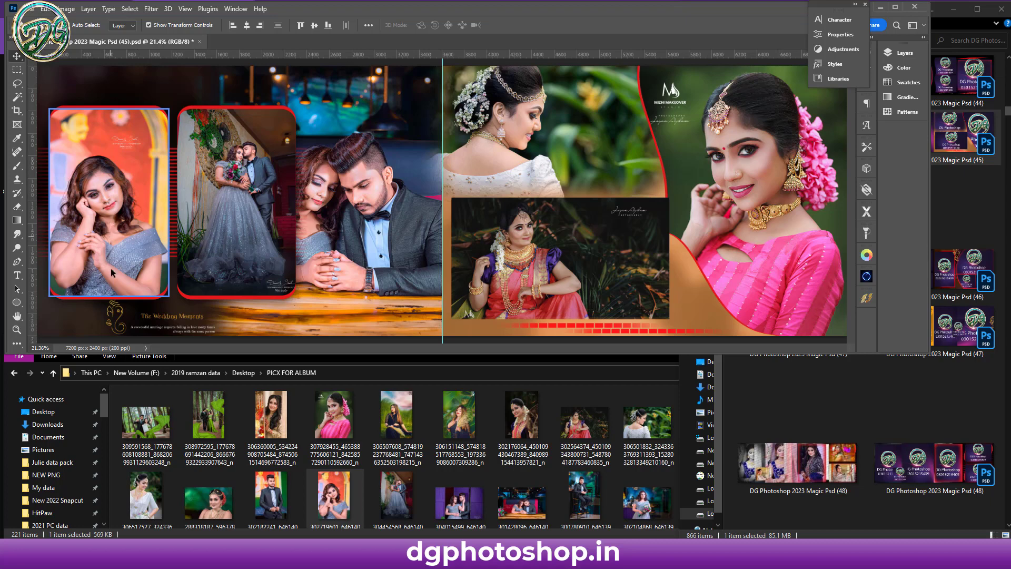
Step: Put the woman-in-black portrait in the left card and the pampas-grass portrait in the second
drag(271, 427, 121, 232)
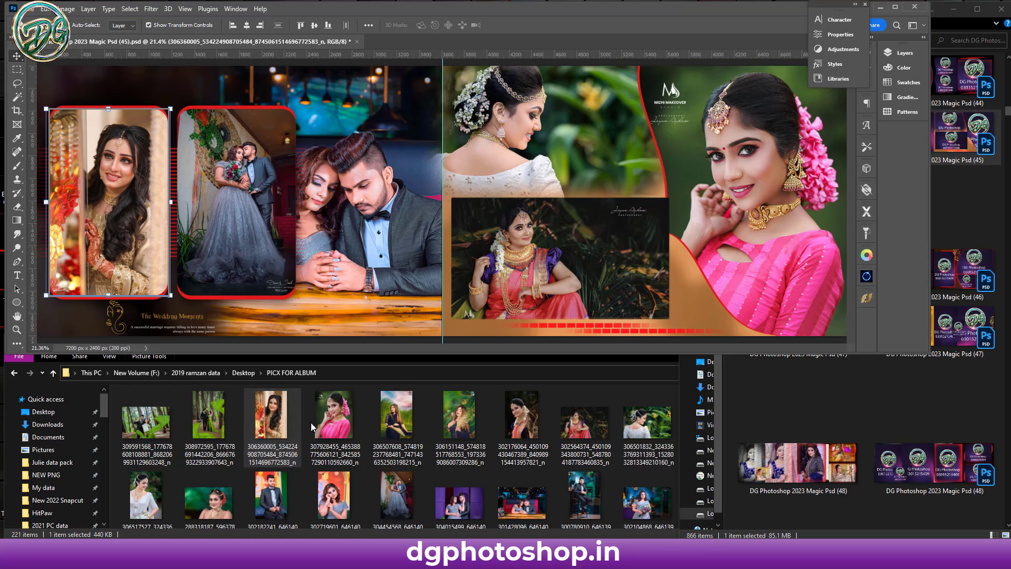
drag(377, 433, 97, 216)
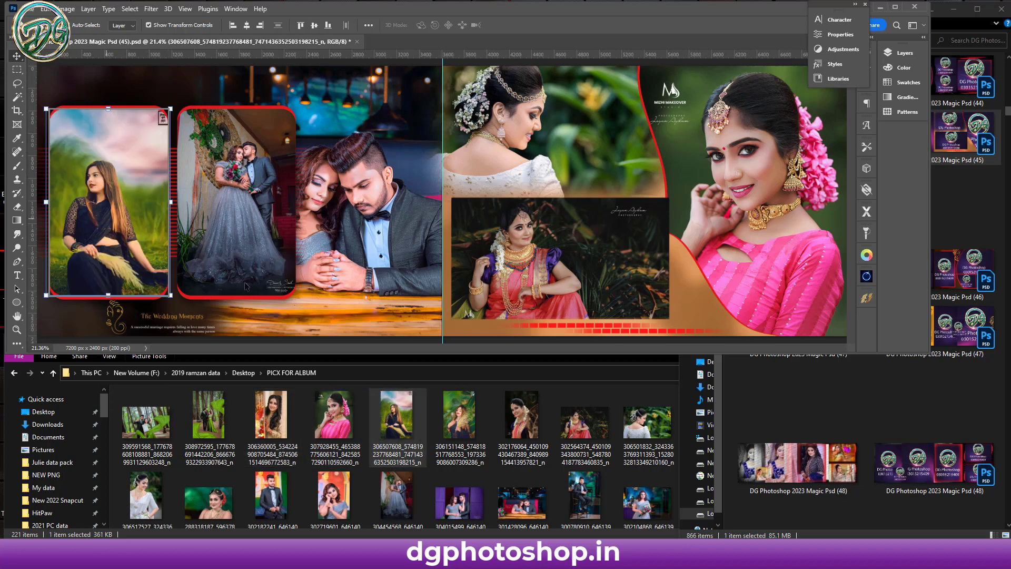
drag(466, 426, 239, 218)
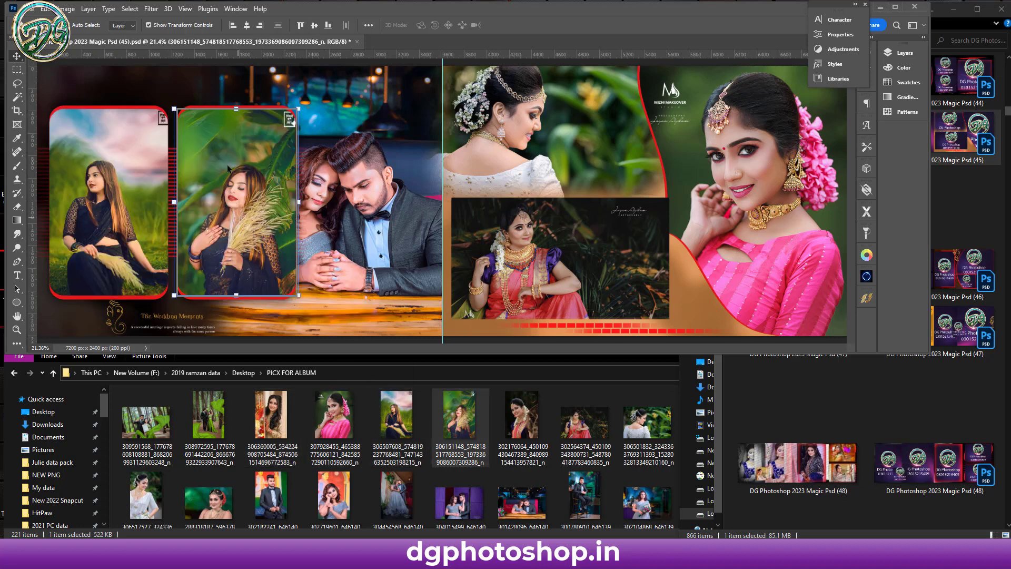
key(Return)
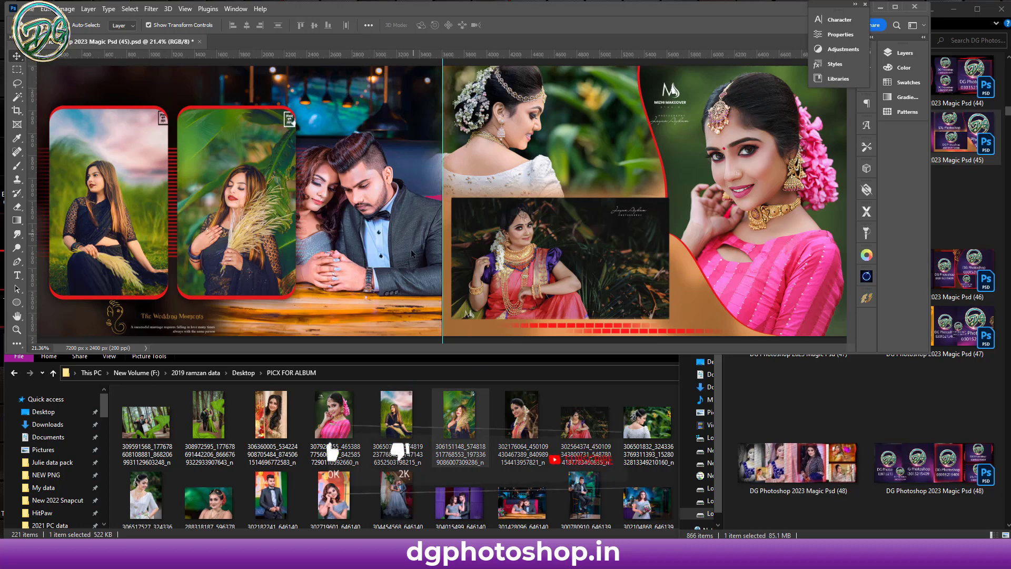
scroll(430, 491, down, 2)
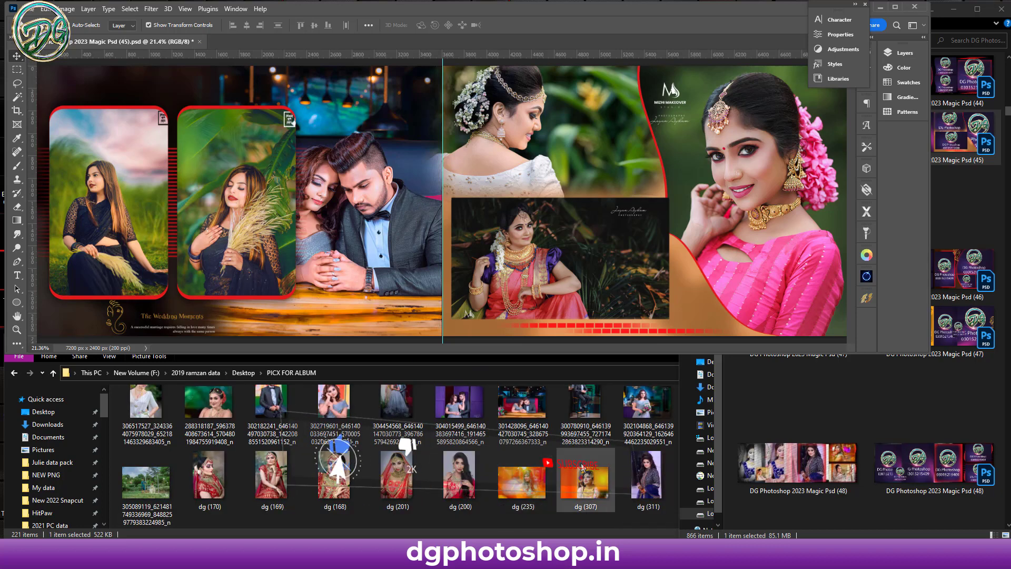
Step: Place the bouquet photo and enlarge it to fill the spread's centre
drag(656, 410, 324, 178)
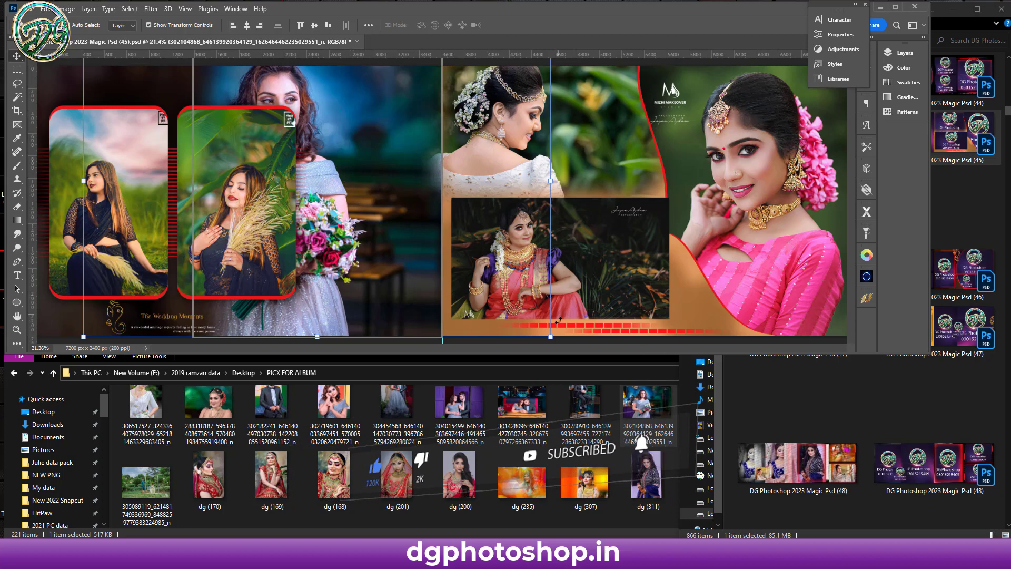
drag(550, 336, 628, 389)
drag(357, 213, 401, 240)
click(528, 26)
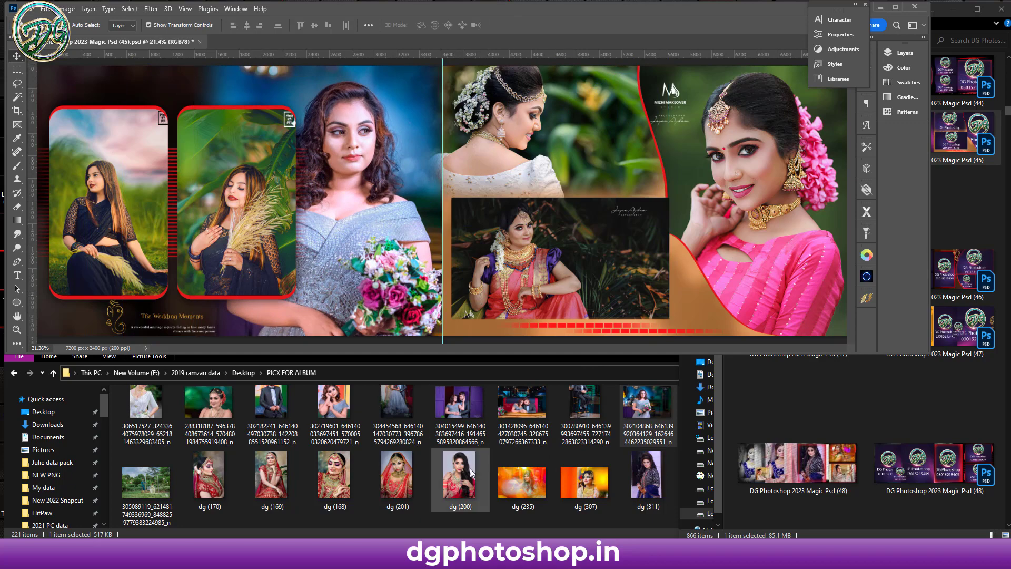
scroll(470, 468, down, 2)
scroll(458, 447, down, 3)
scroll(451, 437, down, 3)
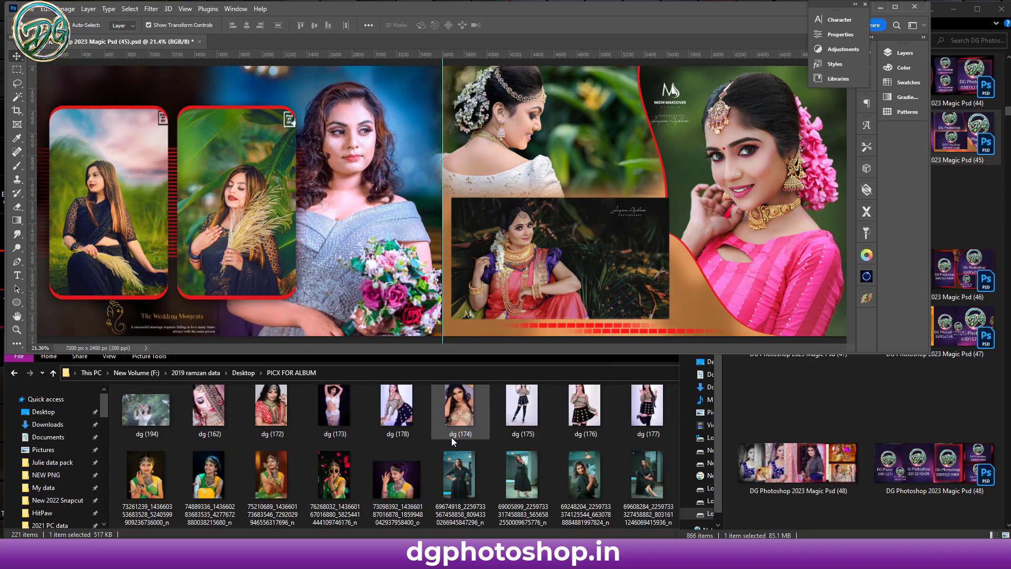
scroll(451, 437, down, 3)
scroll(453, 440, up, 3)
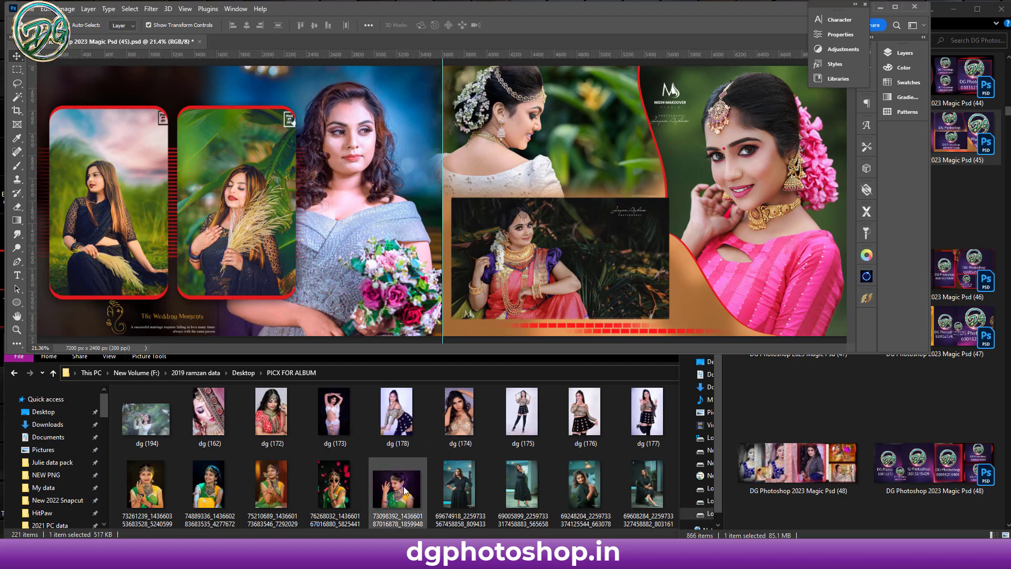
Step: Replace the right-page portrait with the jewelled portrait
drag(406, 491, 739, 239)
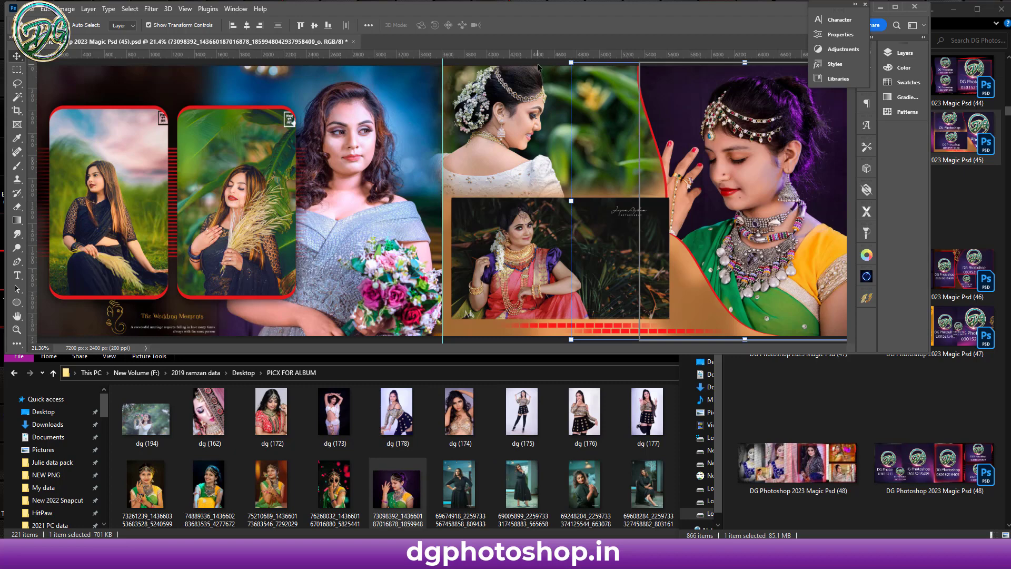
key(Return)
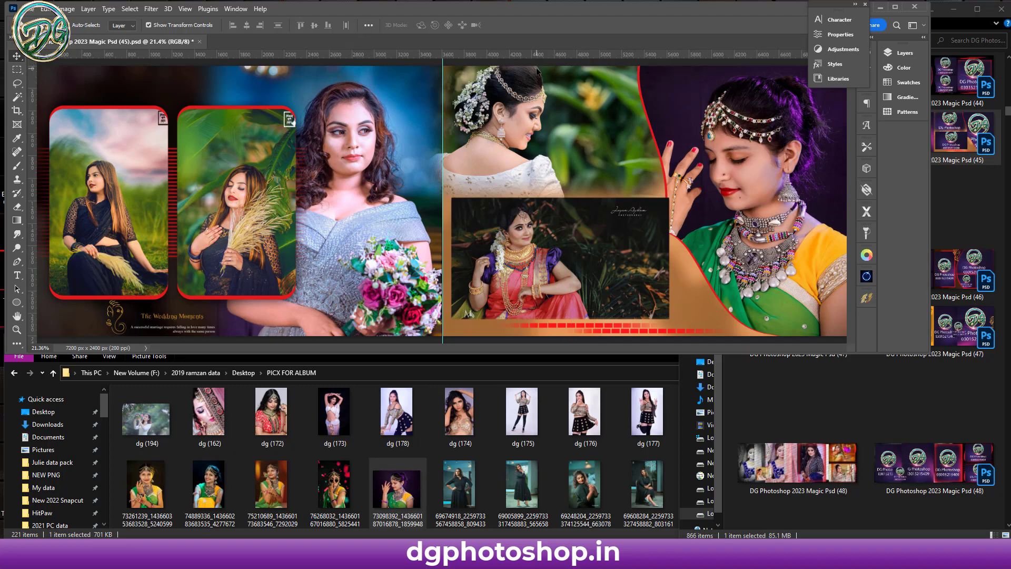
scroll(510, 166, down, 2)
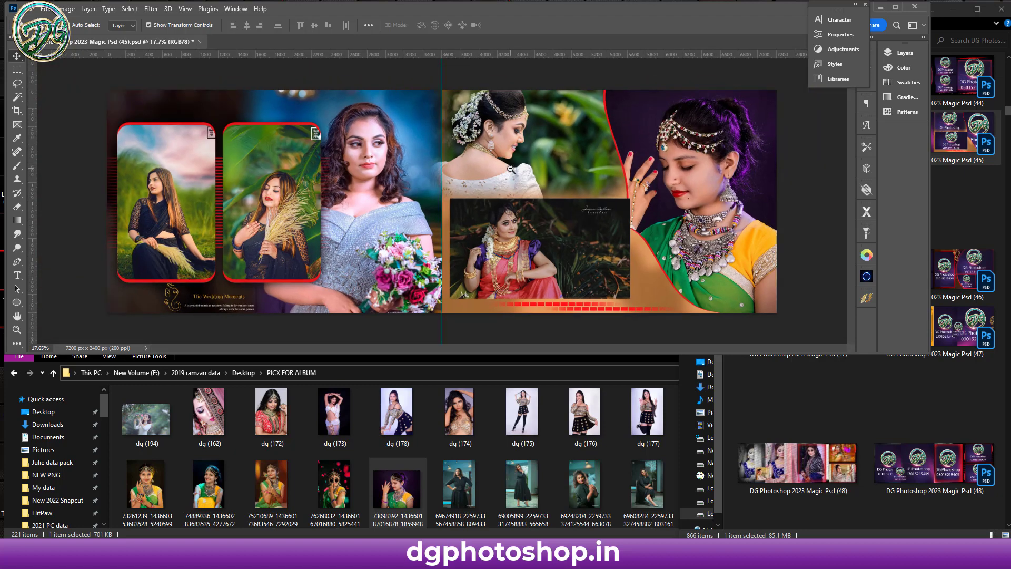
scroll(511, 169, up, 3)
scroll(511, 172, down, 2)
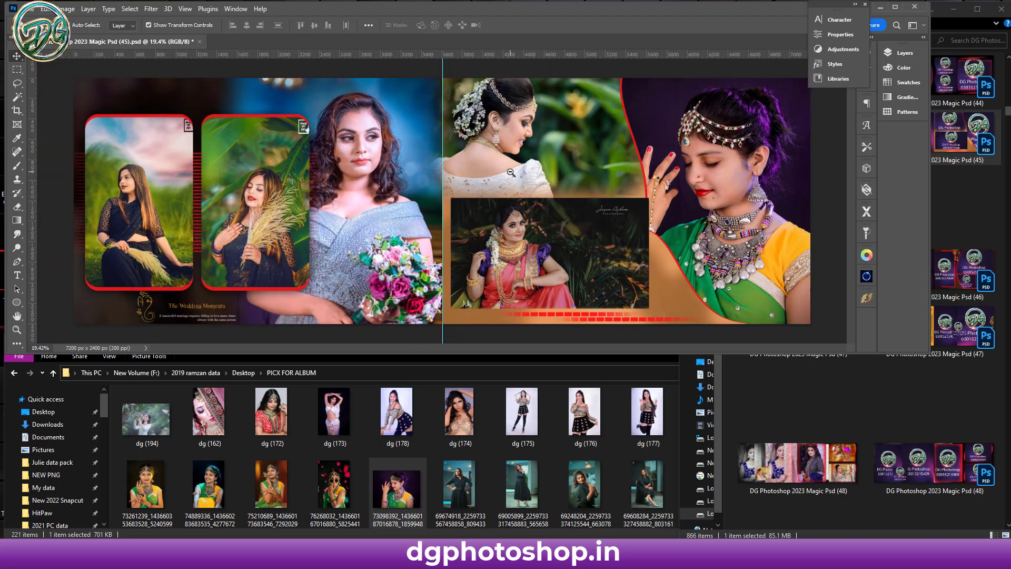
Step: Open DG Photoshop 2023 Magic Psd (48) beside the (45) spread and deselect its layers
double_click(930, 461)
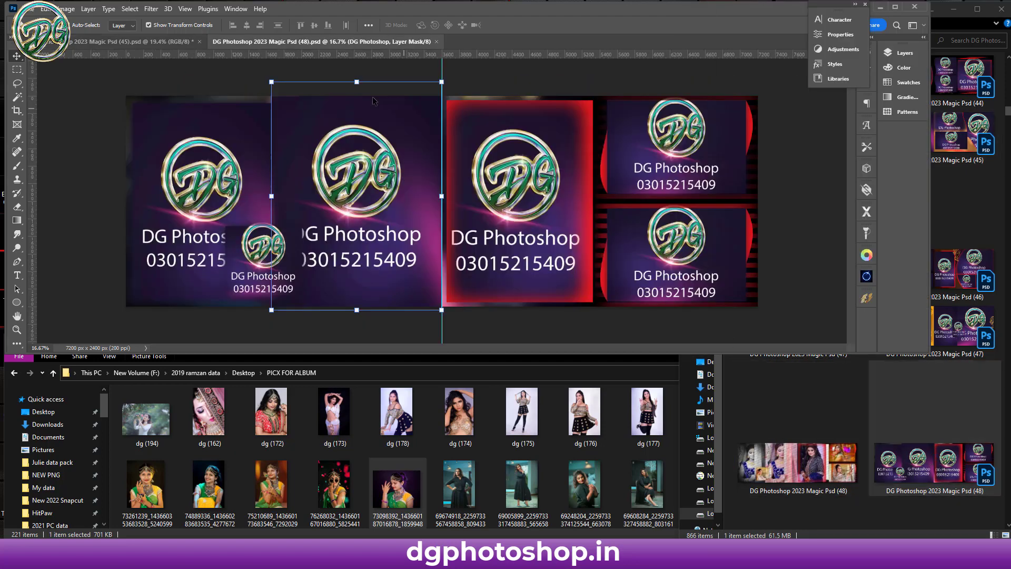
click(137, 42)
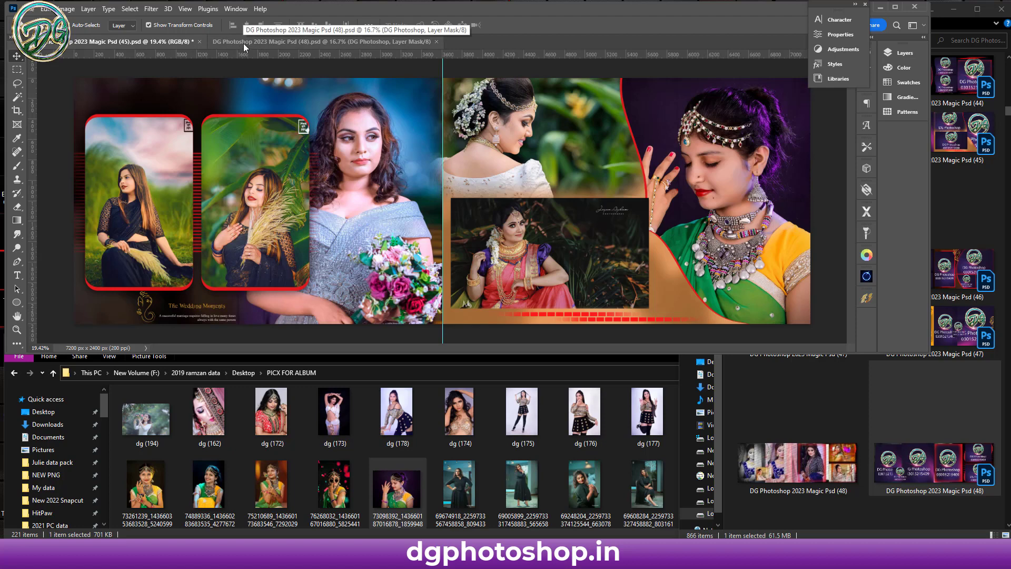
click(243, 43)
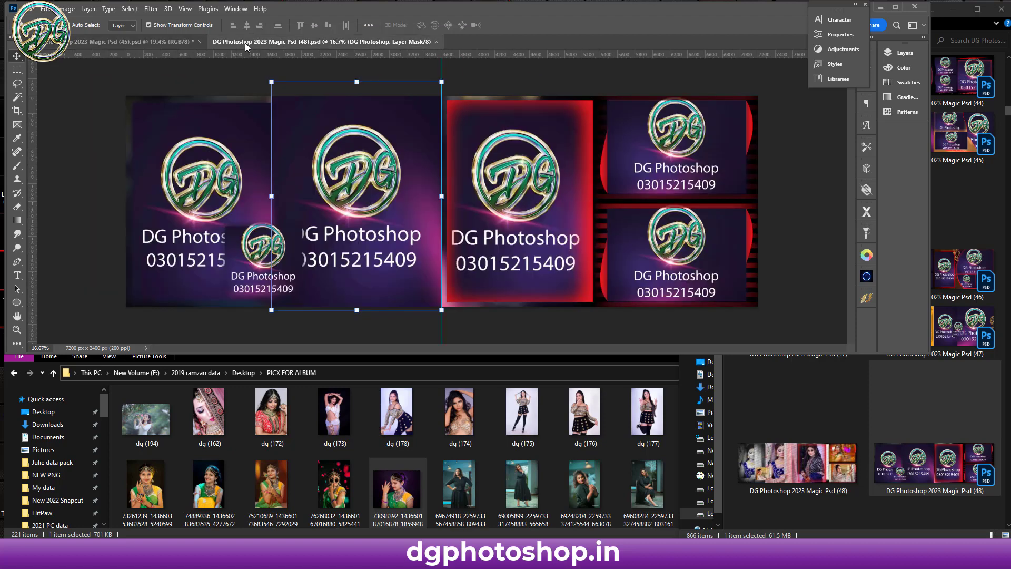
click(226, 77)
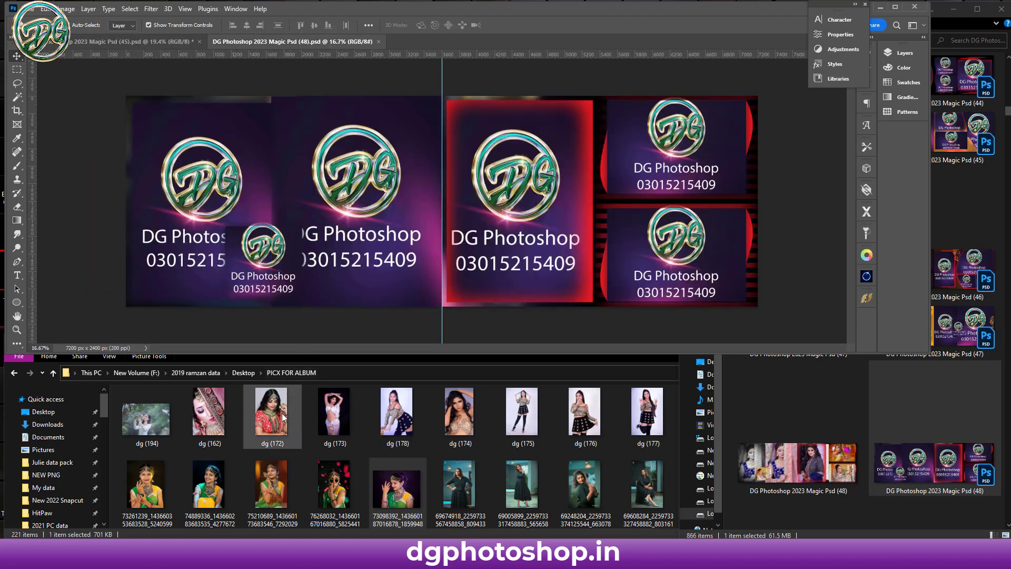
Step: Drop dg (172), dg (162) and another photo into the (48) template's frames
drag(271, 413, 195, 182)
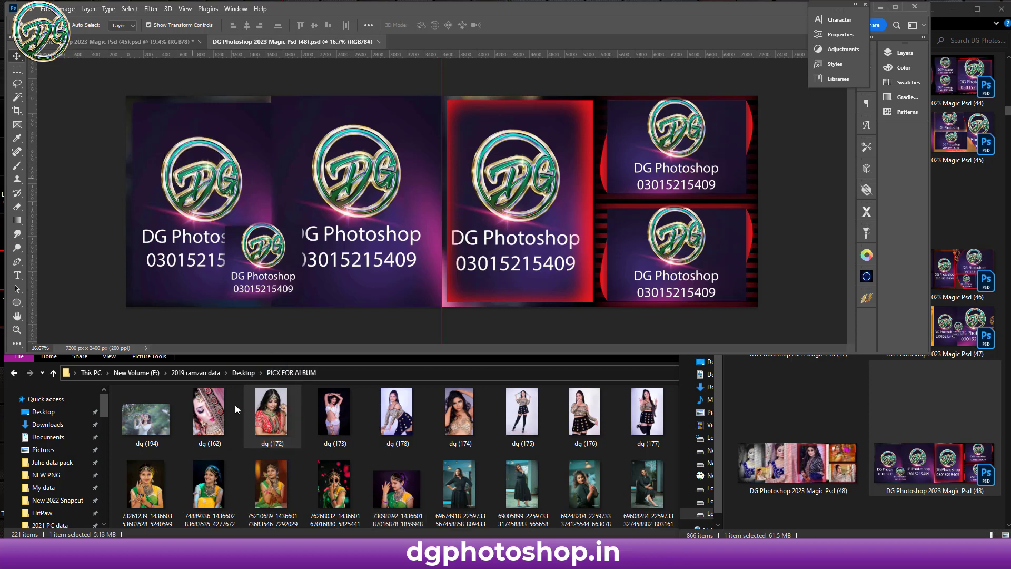
drag(209, 414, 346, 232)
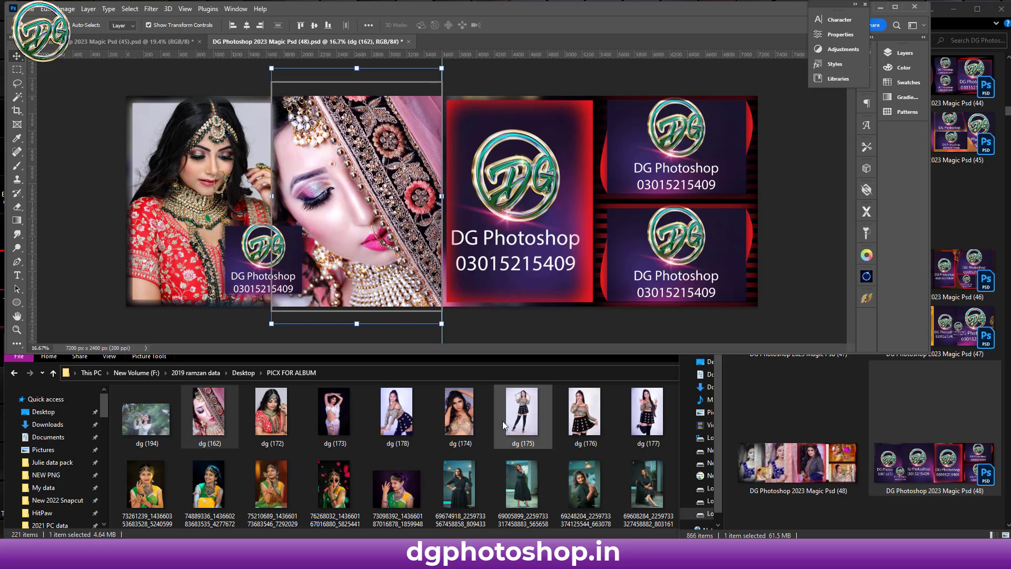
scroll(494, 462, down, 5)
scroll(543, 491, down, 2)
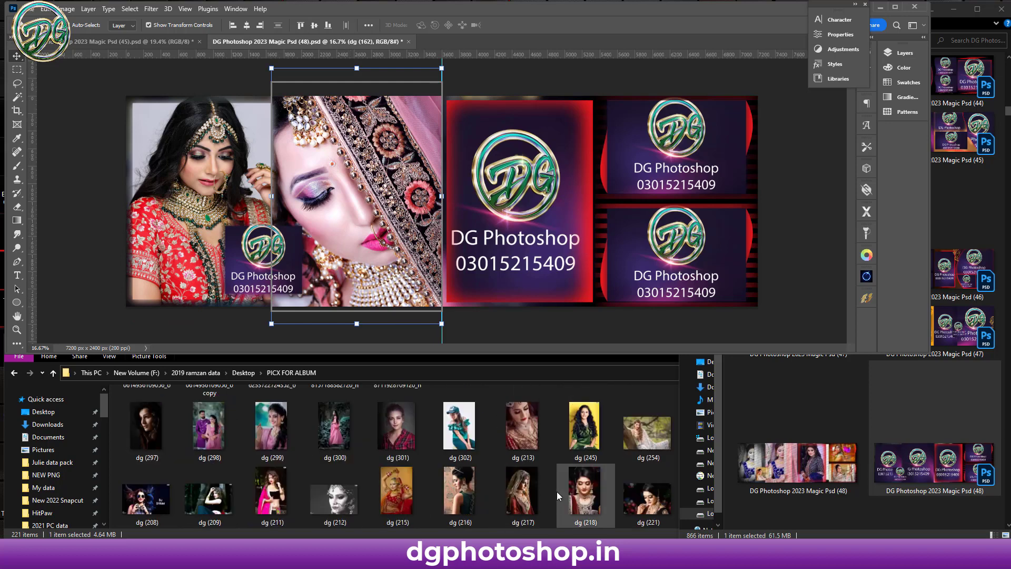
drag(401, 498, 562, 262)
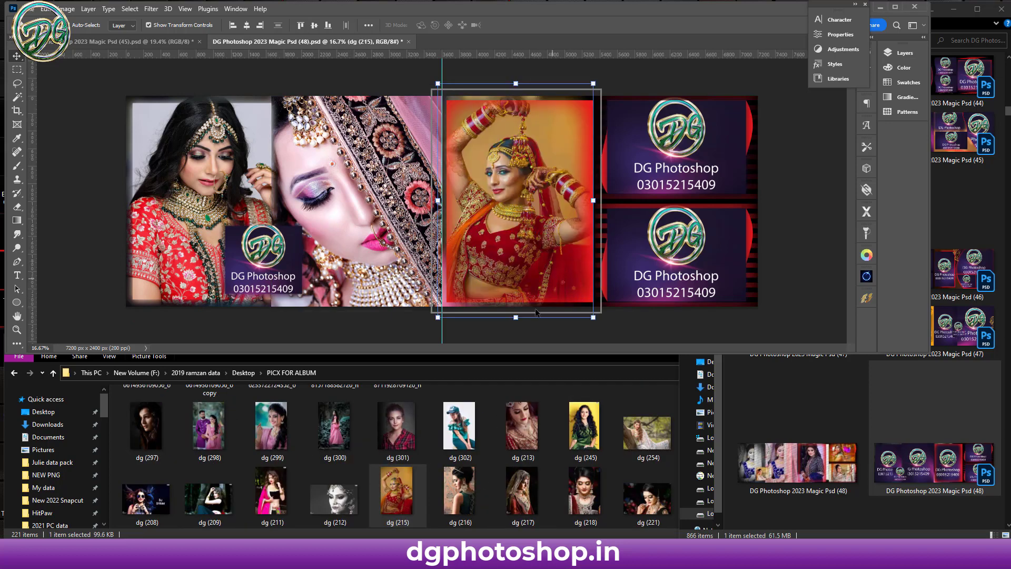
scroll(369, 474, down, 3)
scroll(440, 479, down, 3)
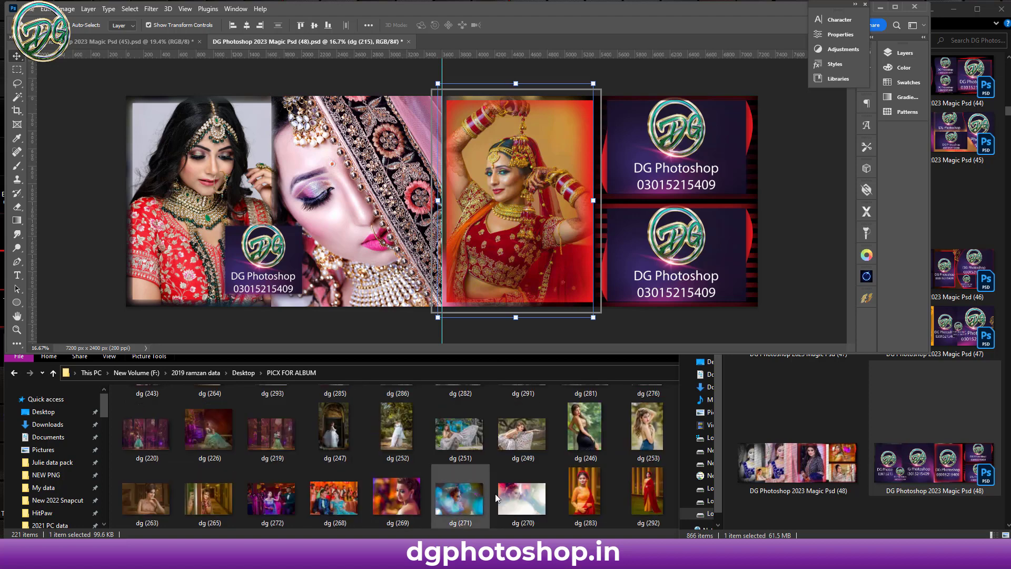
Step: Place dg (268) and dg (272) in the right frames, cancelling a dg (226) placement
drag(334, 498, 658, 216)
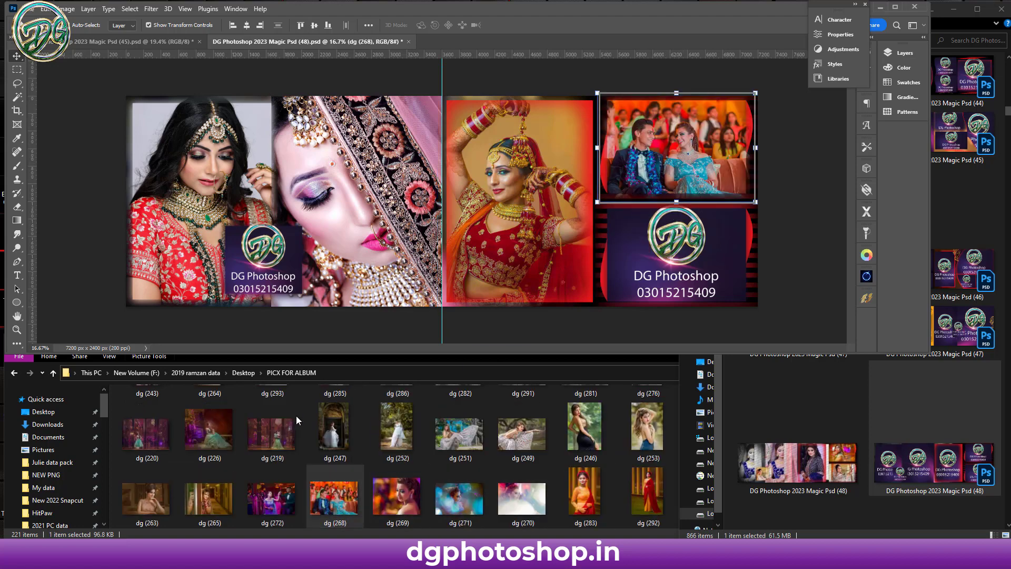
drag(369, 489, 665, 276)
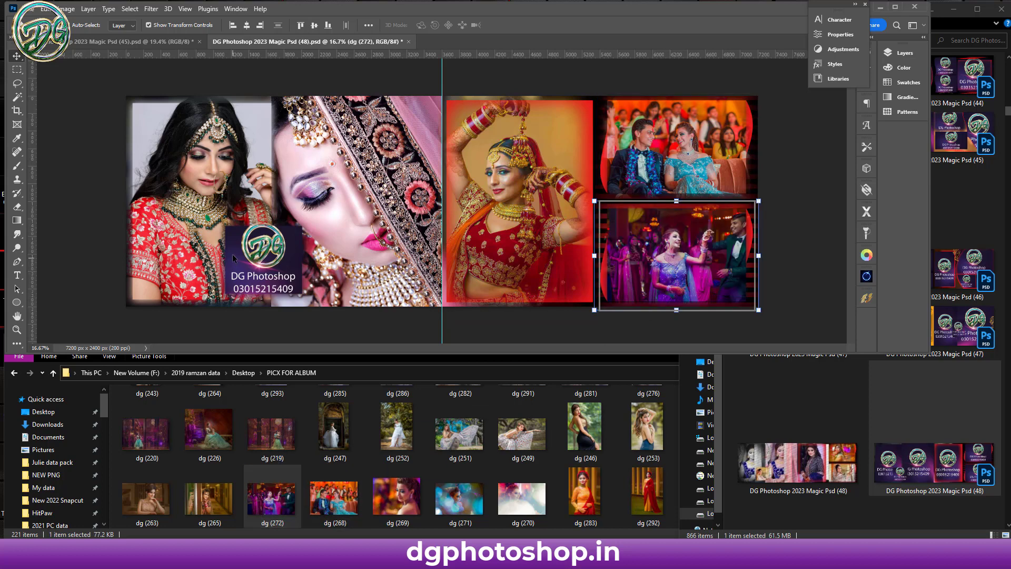
drag(206, 437, 253, 260)
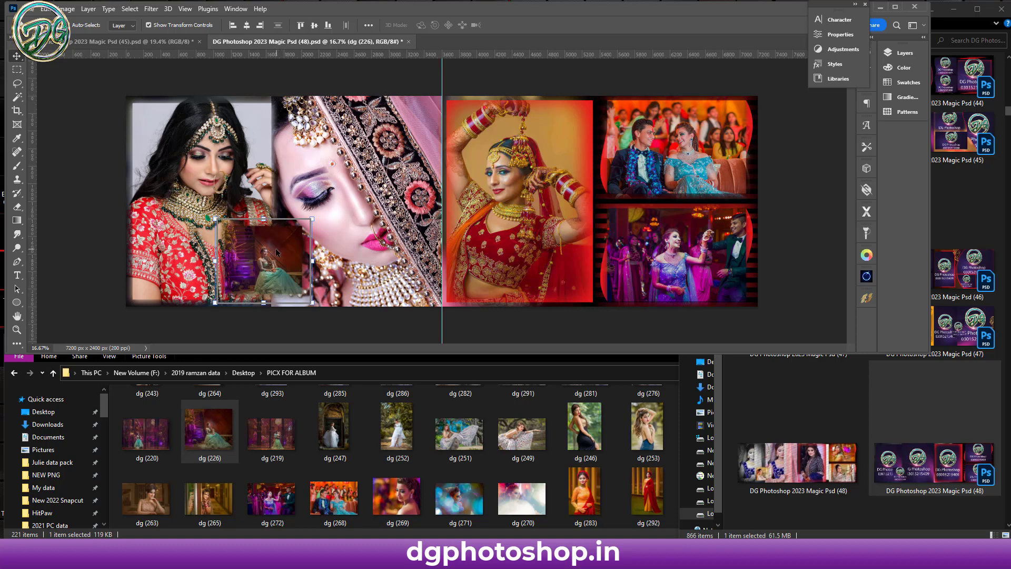
key(Escape)
click(420, 78)
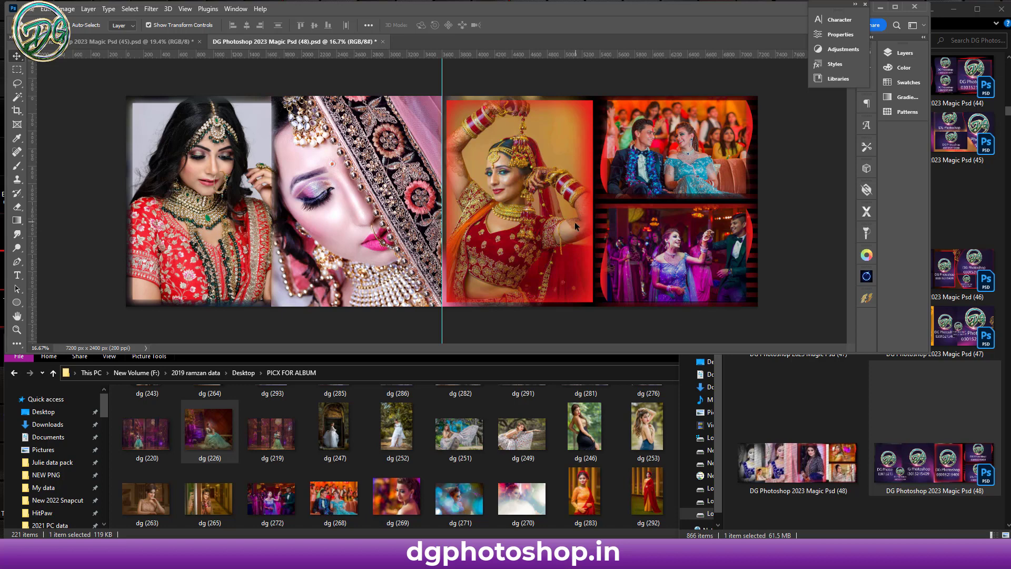
Step: Replace the second left photo with dg (187)
scroll(383, 460, down, 3)
scroll(381, 460, down, 3)
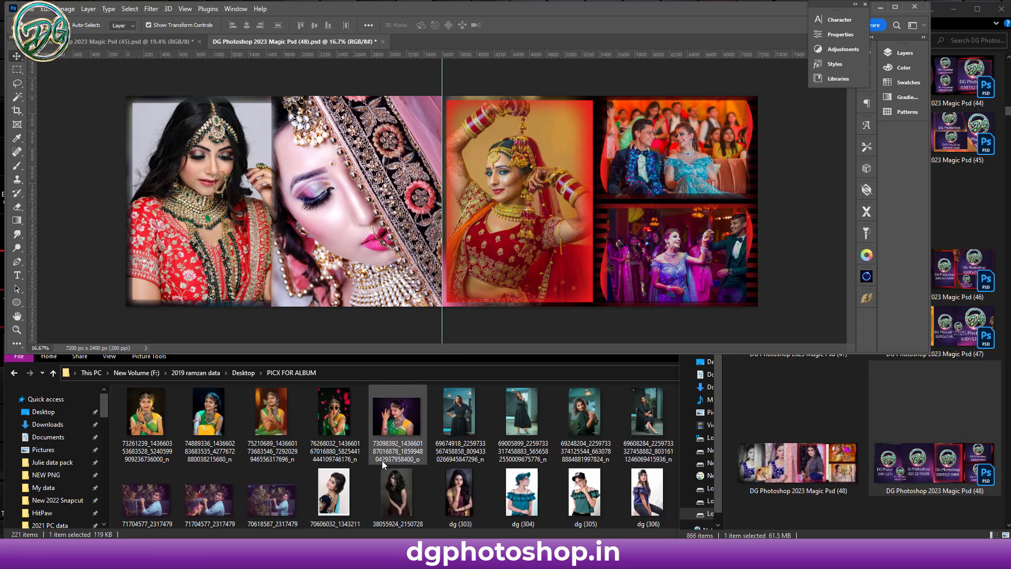
scroll(381, 459, down, 3)
drag(284, 418, 292, 416)
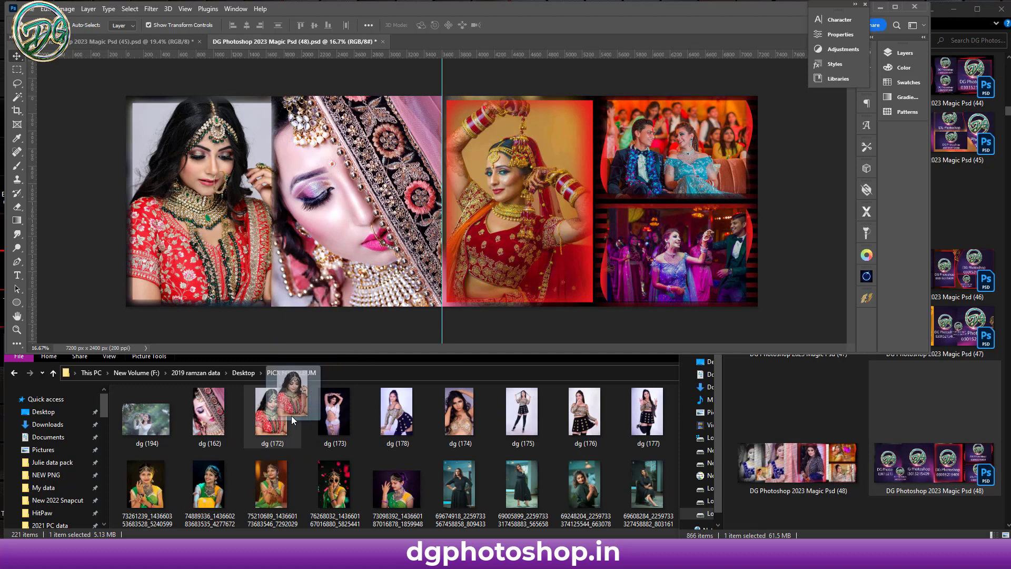
click(219, 425)
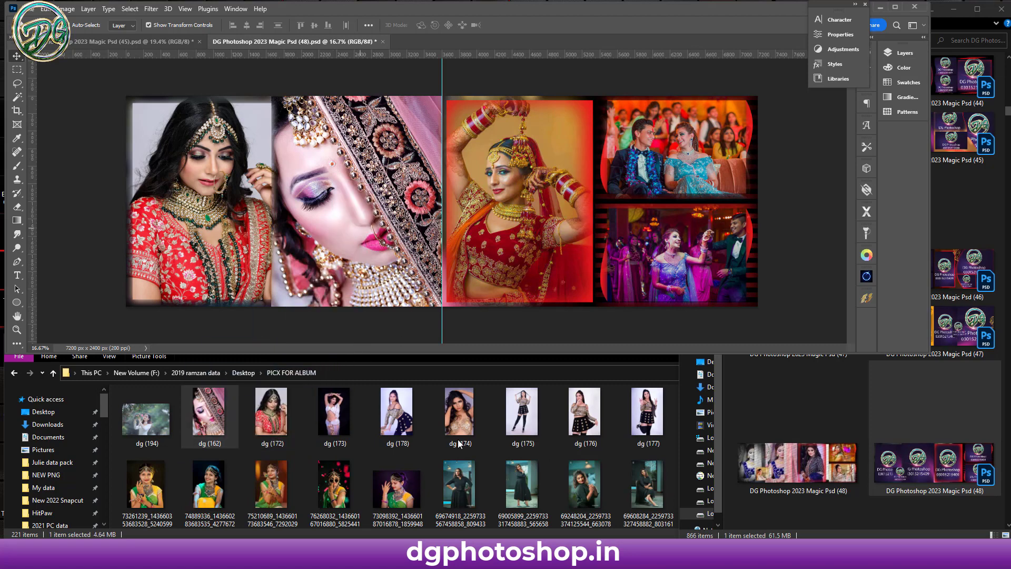
scroll(464, 445, up, 3)
click(397, 416)
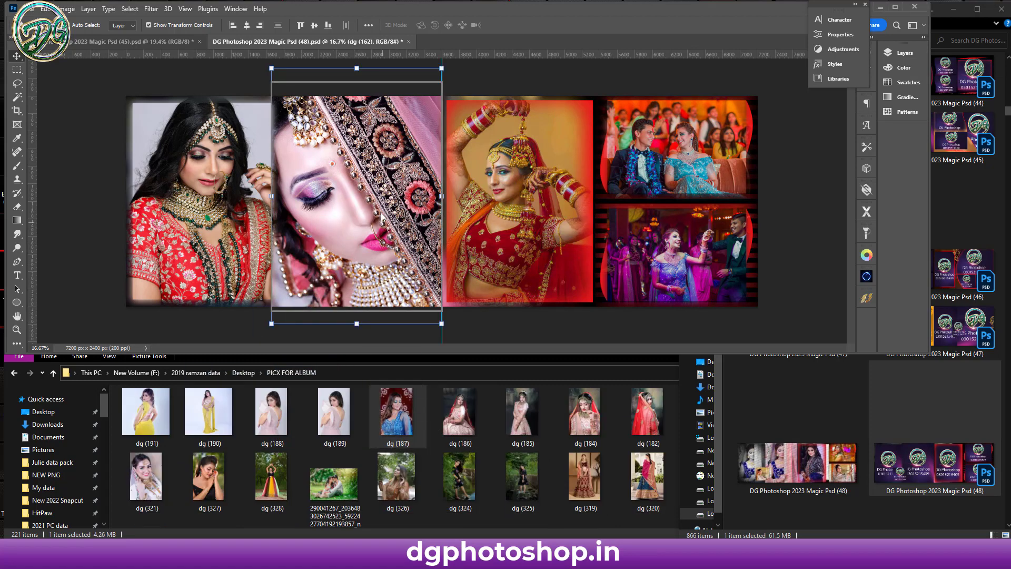
key(Return)
key(Return)
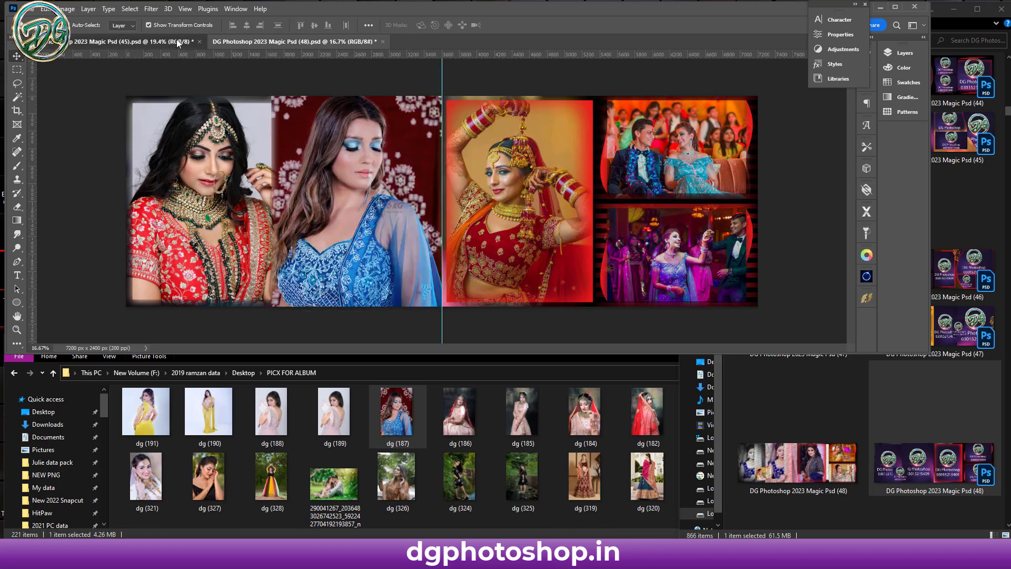
Step: Return to the Magic Psd (48) spread and maximize the template folder window
key(ctrl+Tab)
click(325, 42)
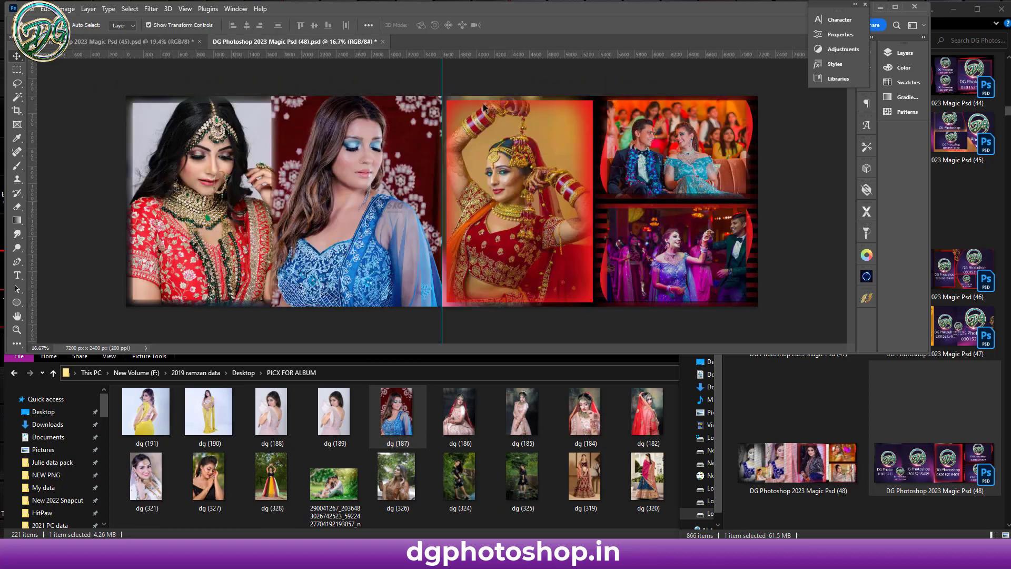
click(977, 9)
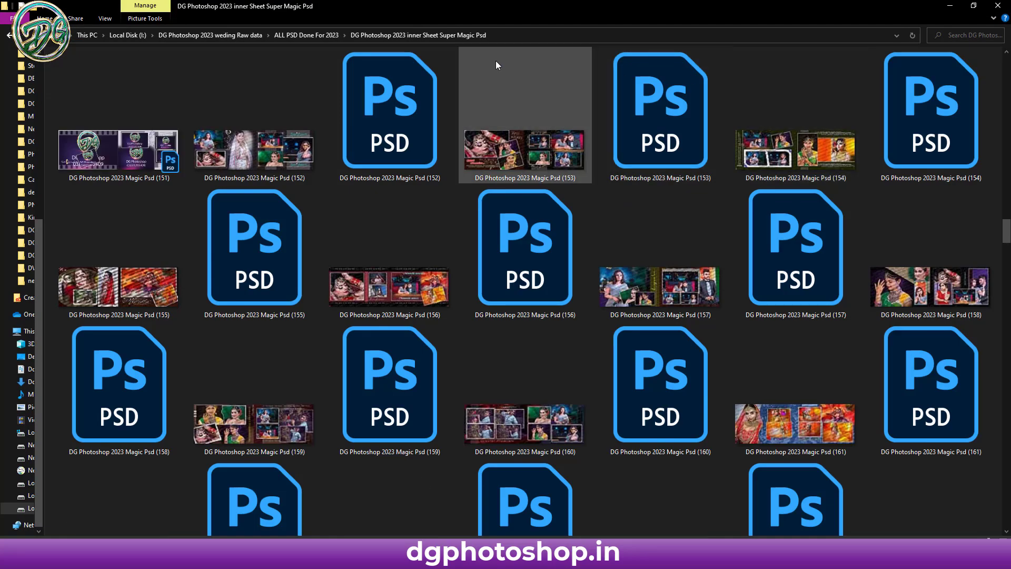
Step: Go up to ALL PSD Done For 2023 and open the Super Magic Psd Demo JPG folder
click(295, 36)
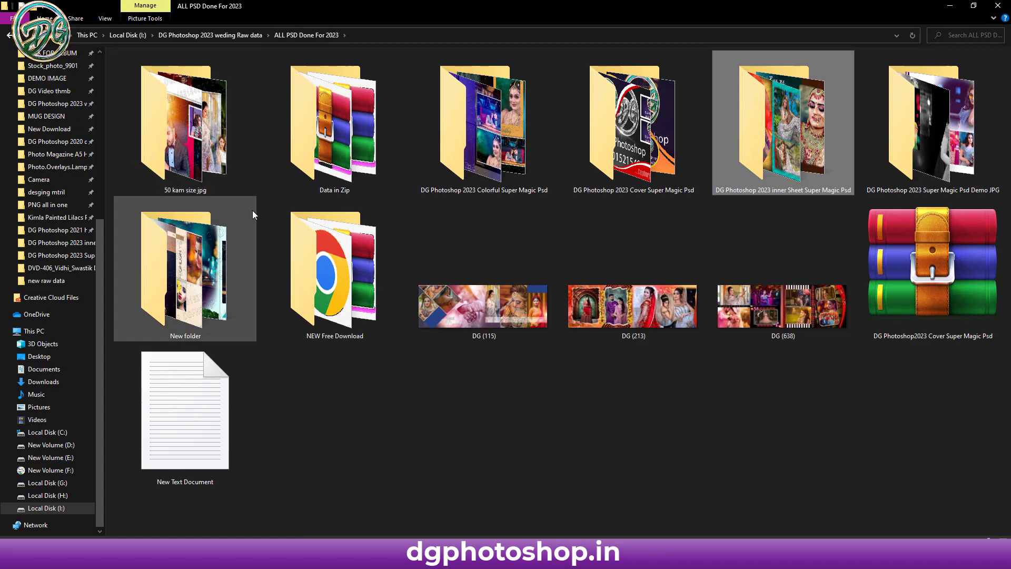
double_click(927, 151)
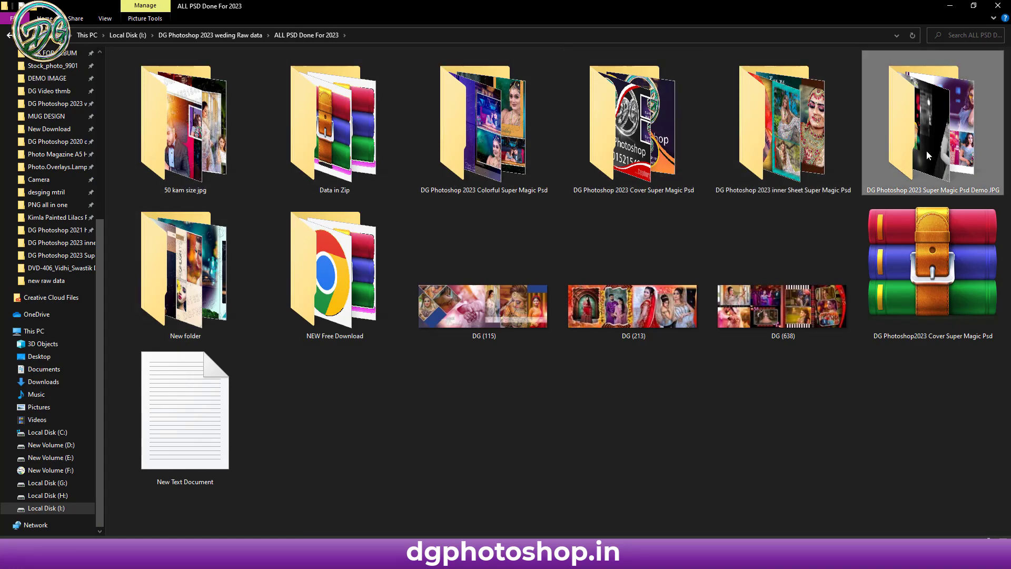
scroll(737, 285, down, 5)
scroll(731, 287, down, 5)
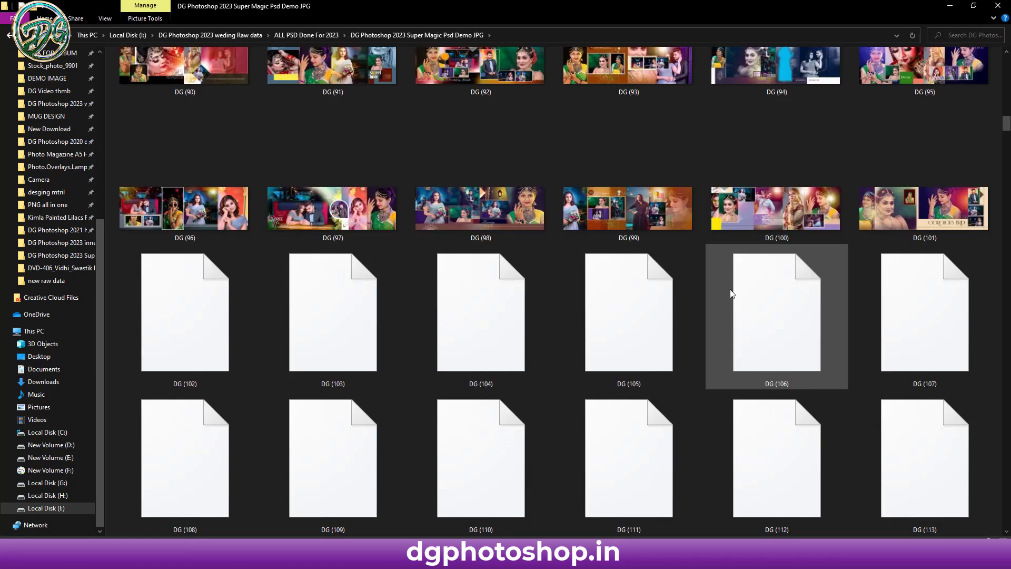
scroll(729, 291, down, 15)
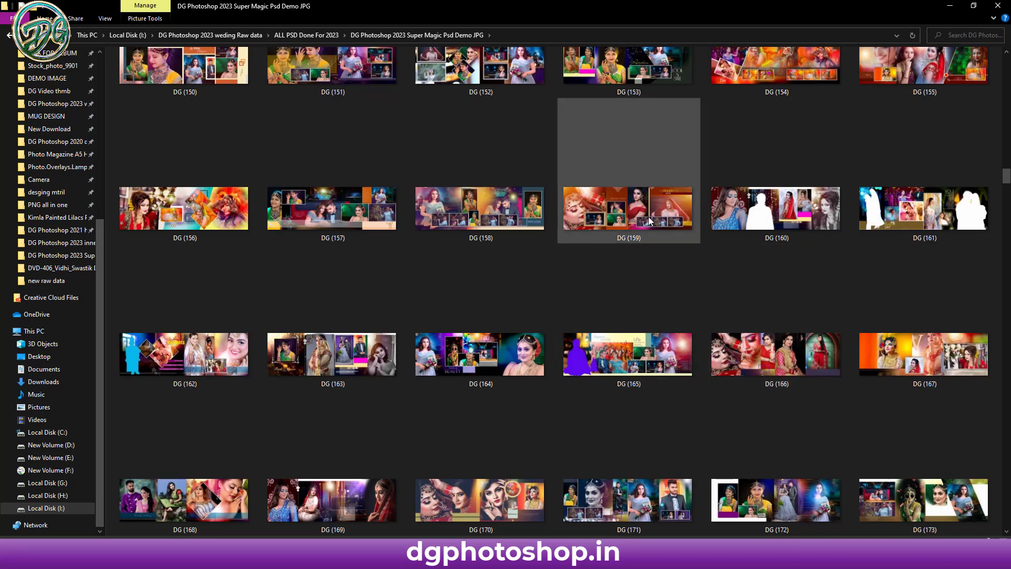
Step: Preview DG (159) and the next three album spreads in Photos
double_click(632, 216)
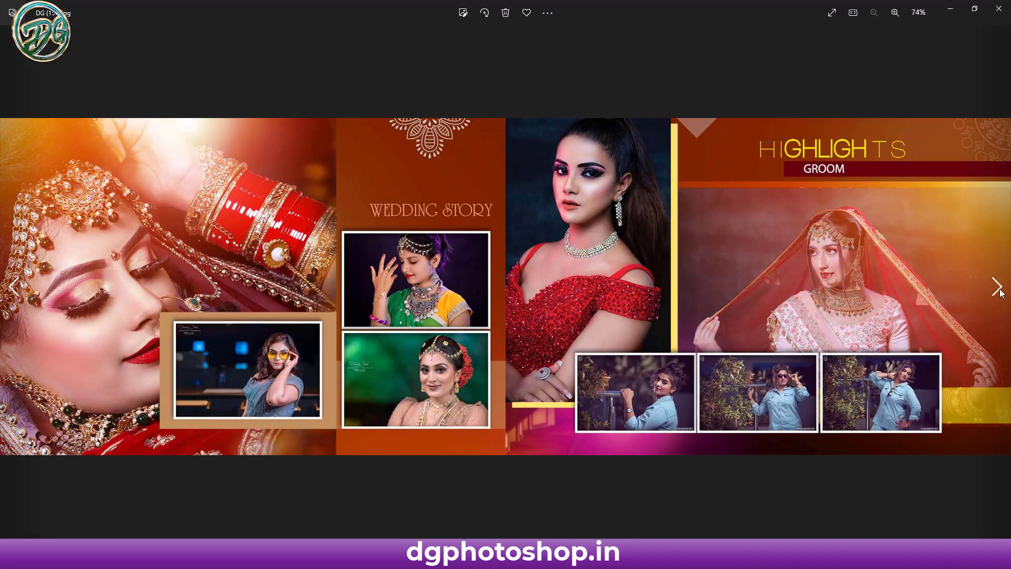
click(1000, 291)
click(1000, 291)
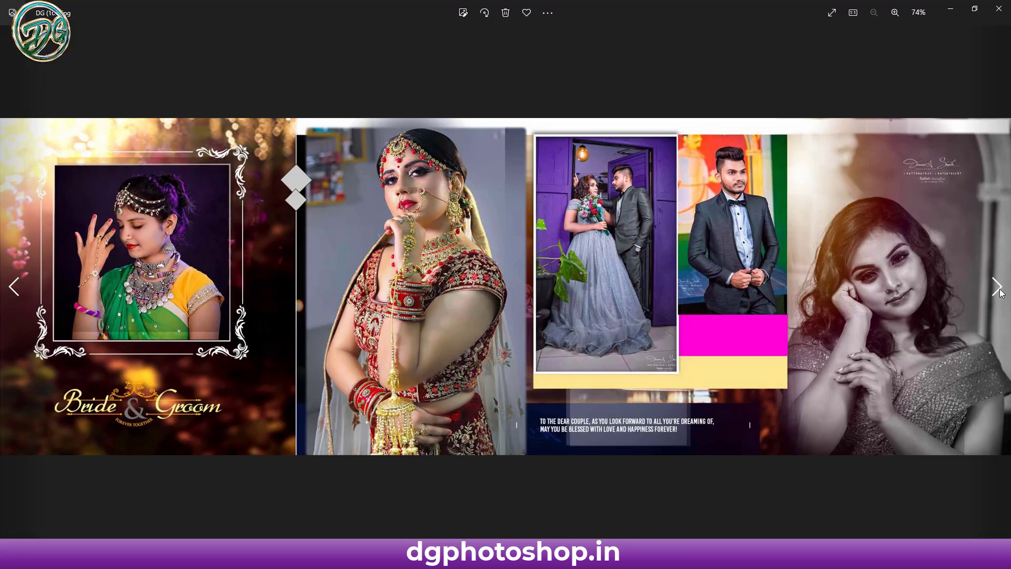
click(1000, 291)
click(999, 9)
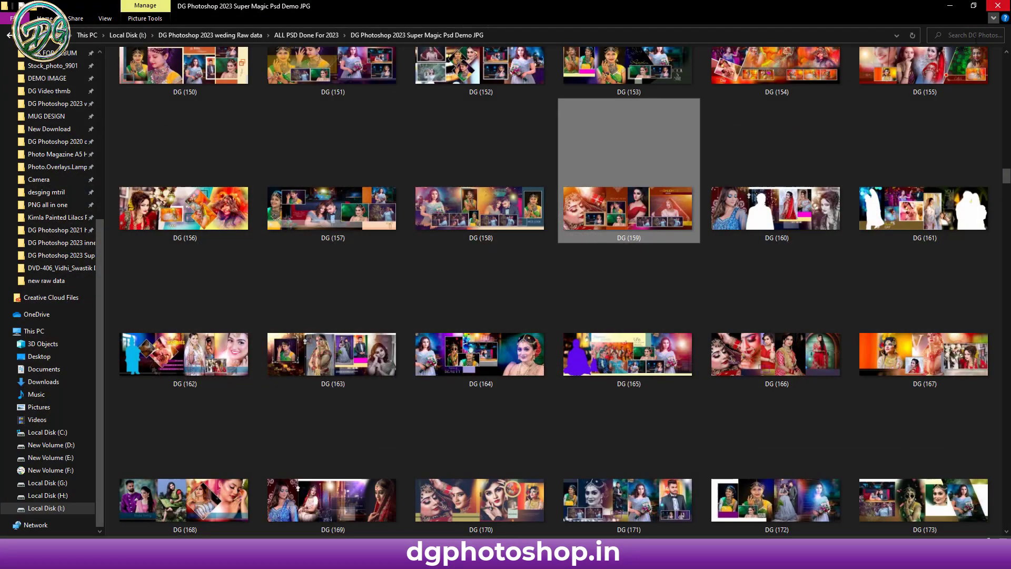
scroll(700, 287, down, 2)
scroll(700, 287, down, 2)
scroll(706, 288, down, 2)
scroll(709, 288, up, 10)
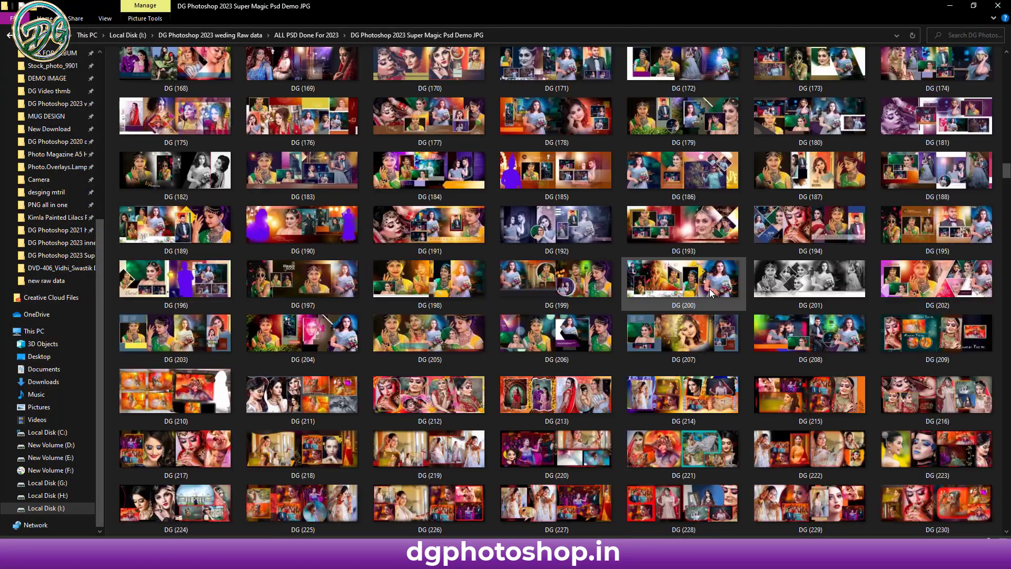
scroll(710, 289, up, 10)
scroll(709, 289, up, 10)
scroll(709, 289, down, 10)
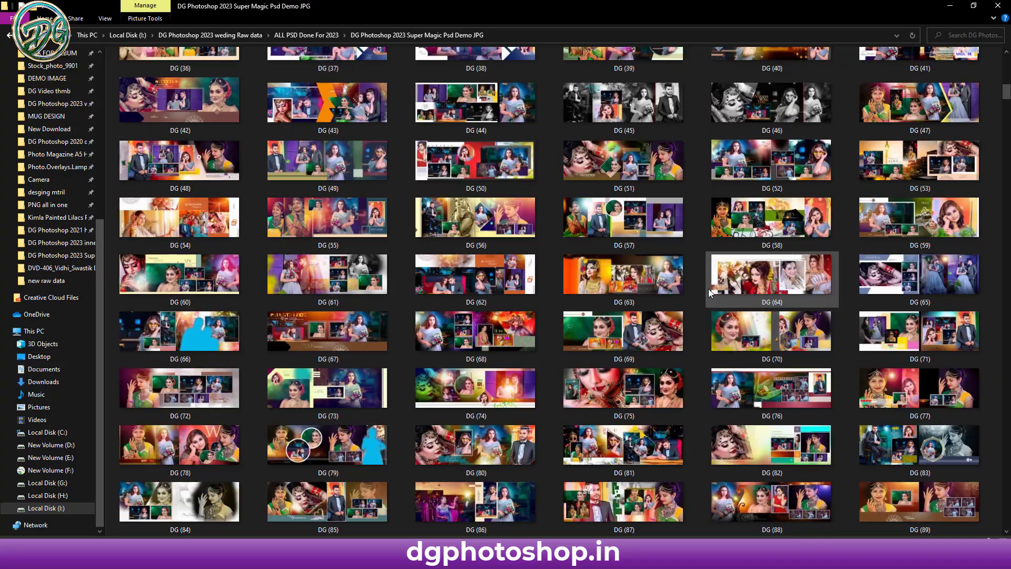
scroll(709, 289, down, 10)
scroll(709, 288, down, 10)
scroll(709, 289, down, 10)
scroll(708, 288, down, 5)
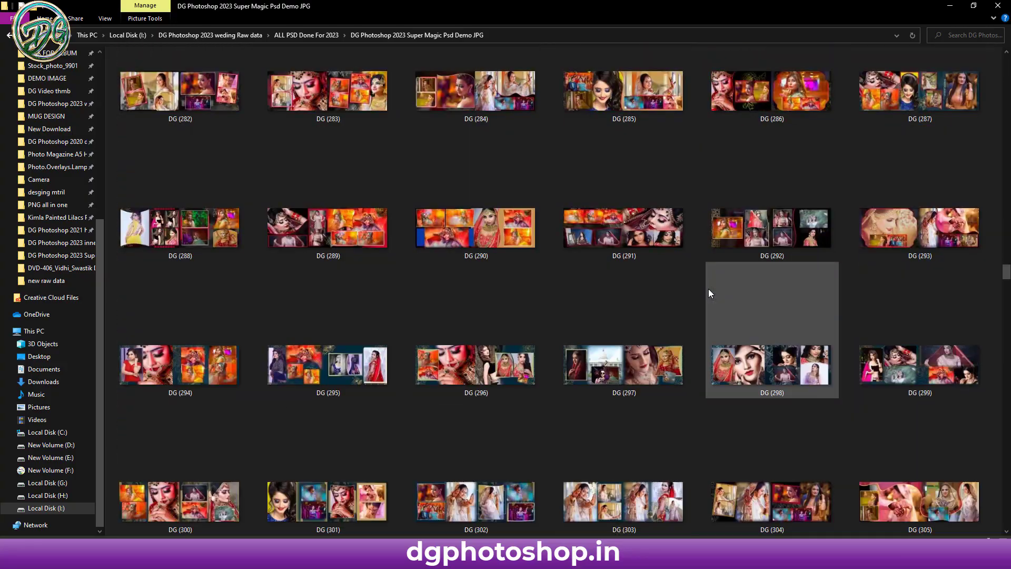
scroll(709, 288, down, 5)
scroll(709, 289, down, 5)
scroll(709, 289, down, 5)
scroll(709, 288, up, 10)
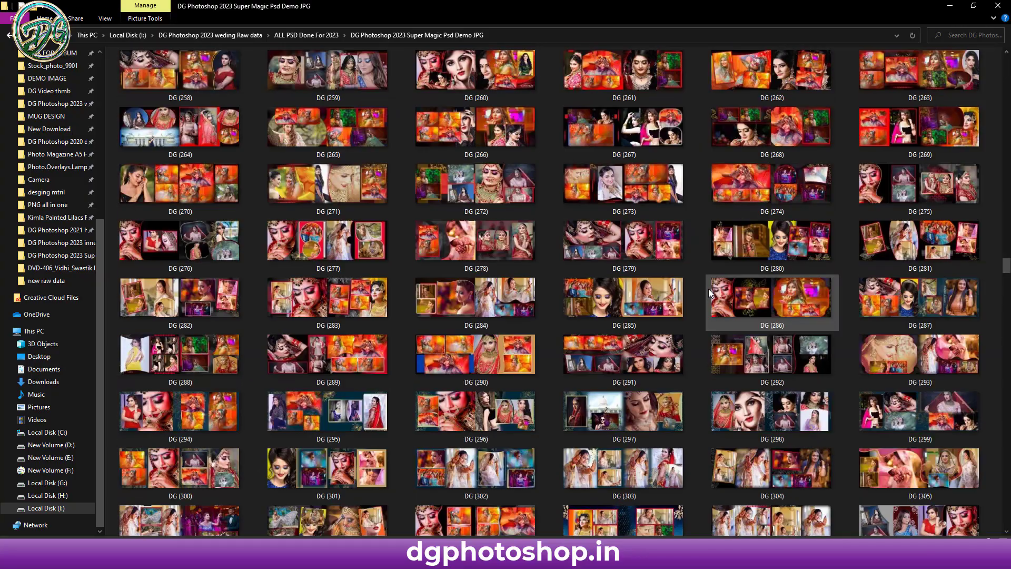
scroll(709, 288, up, 10)
scroll(708, 288, up, 10)
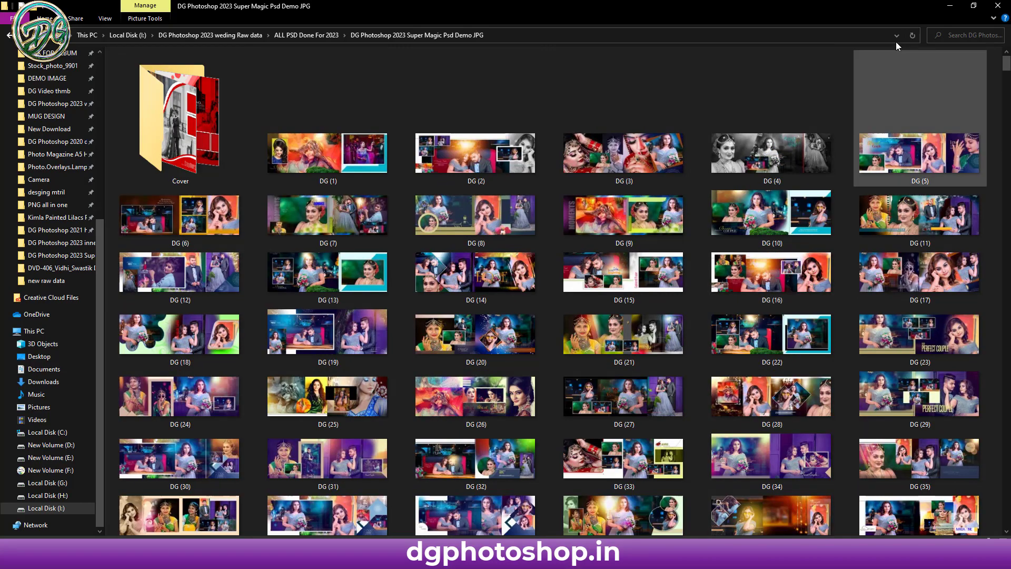
Step: Minimize the maximized template folder window to bring Photoshop back into view
click(950, 6)
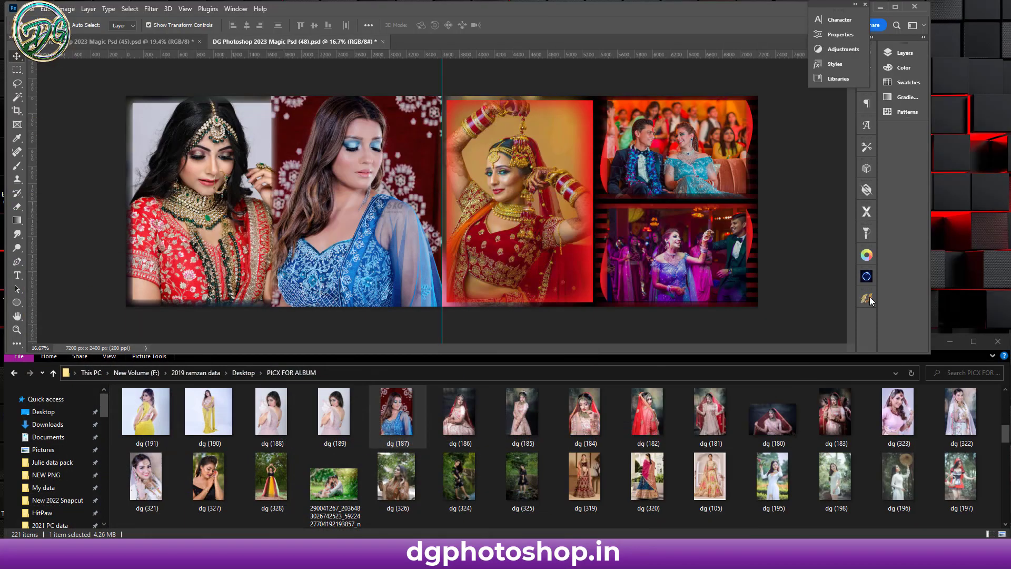